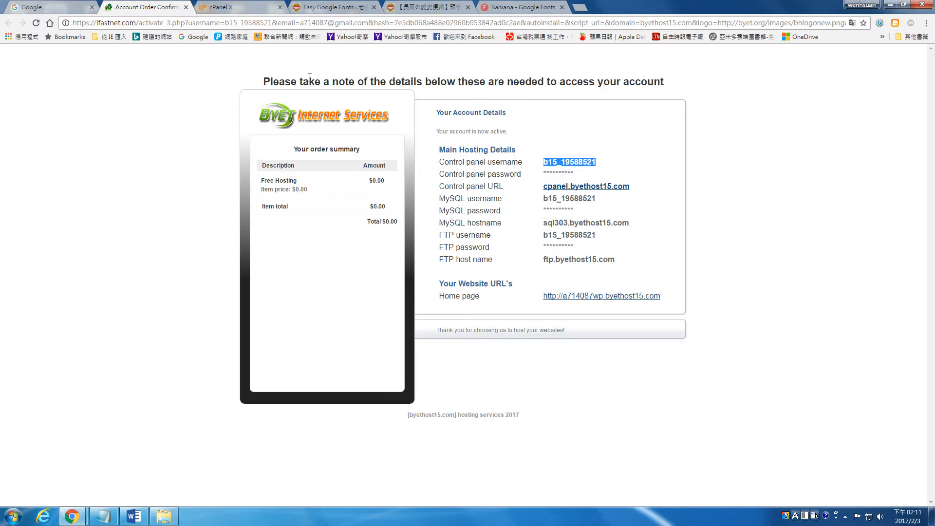
Switch to the Bahiana Google Fonts tab, then minimize Chrome and restore it from the taskbar.
click(521, 7)
click(889, 6)
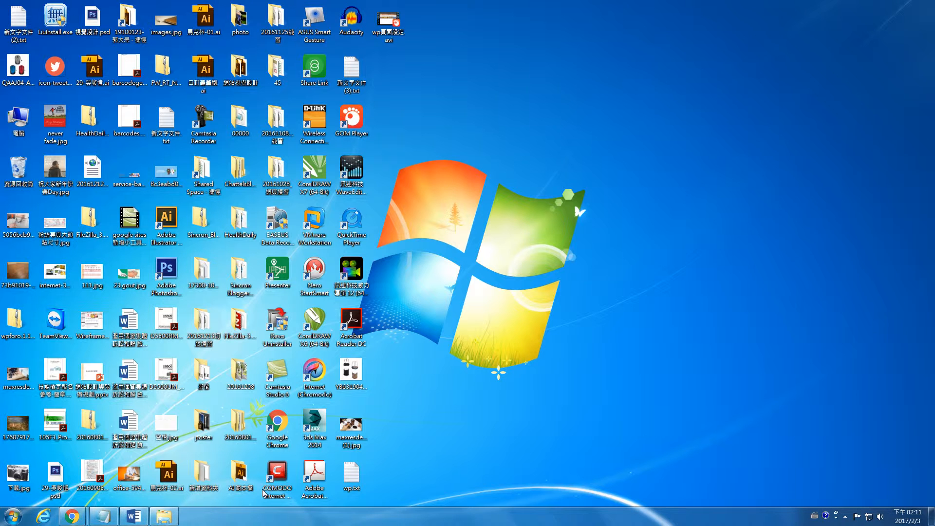
click(846, 517)
click(72, 516)
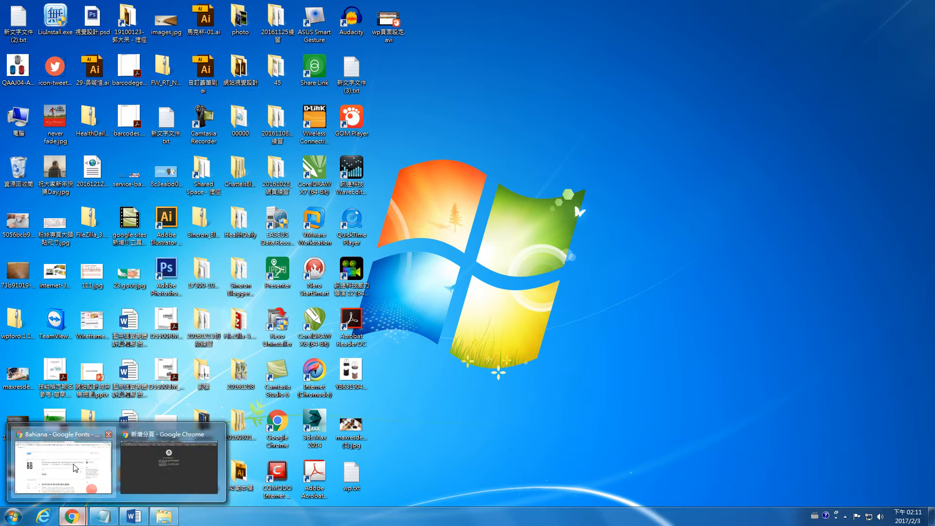
click(76, 467)
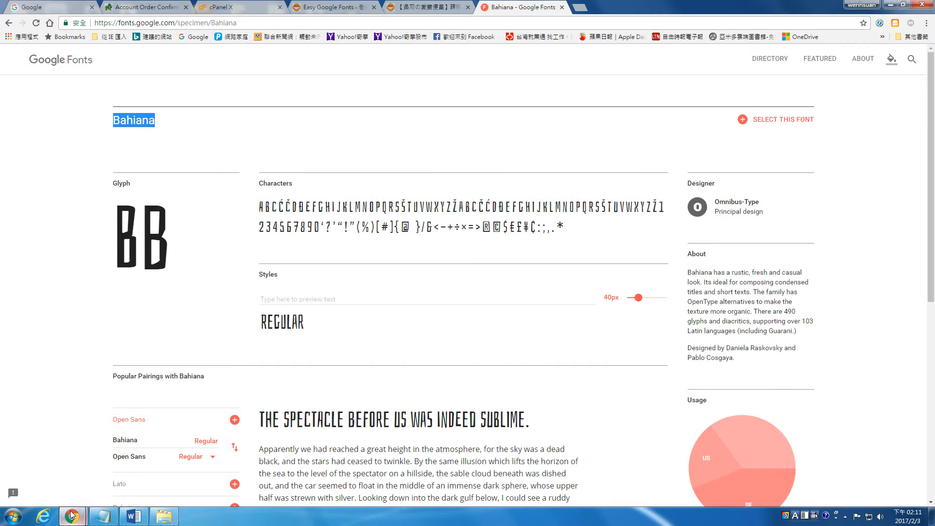
click(458, 21)
text(歡)
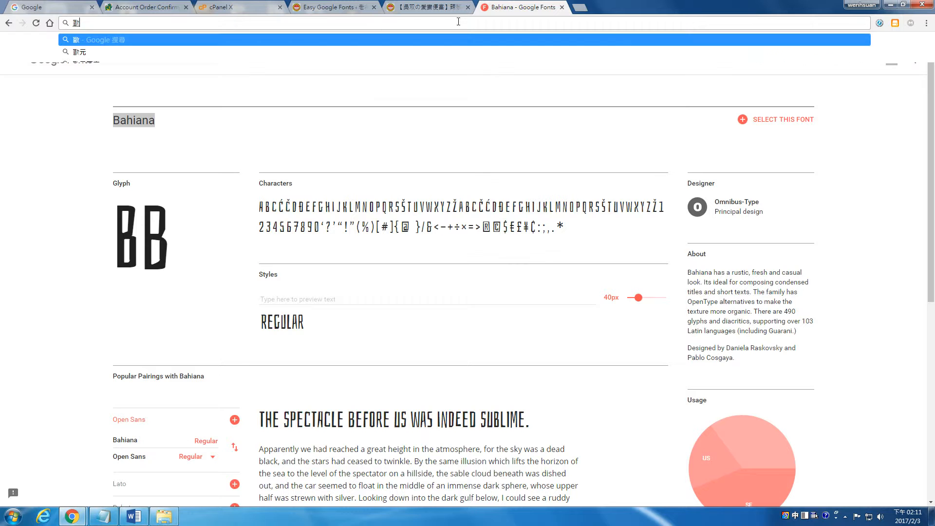
text(富)
key(Down)
key(Down)
key(Down)
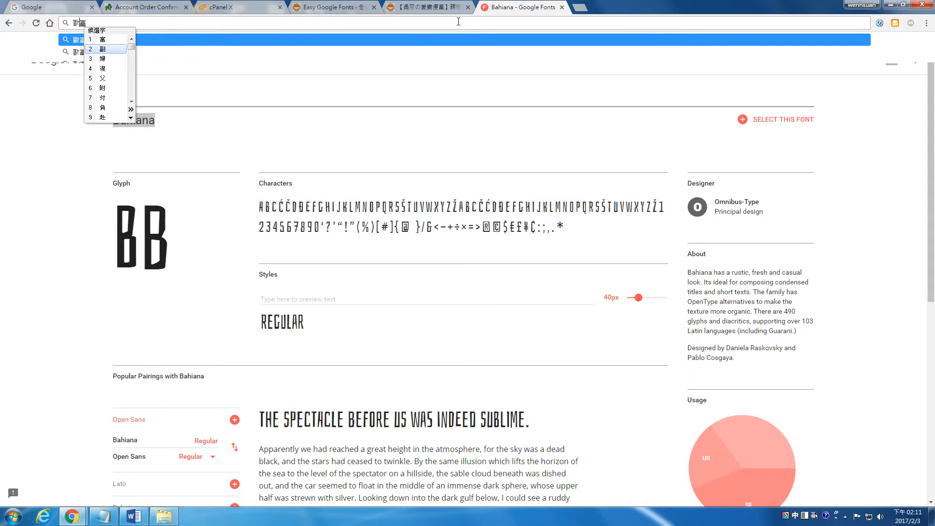
key(Down)
key(Down)
key(Down)
key(Down)
key(Return)
text(保)
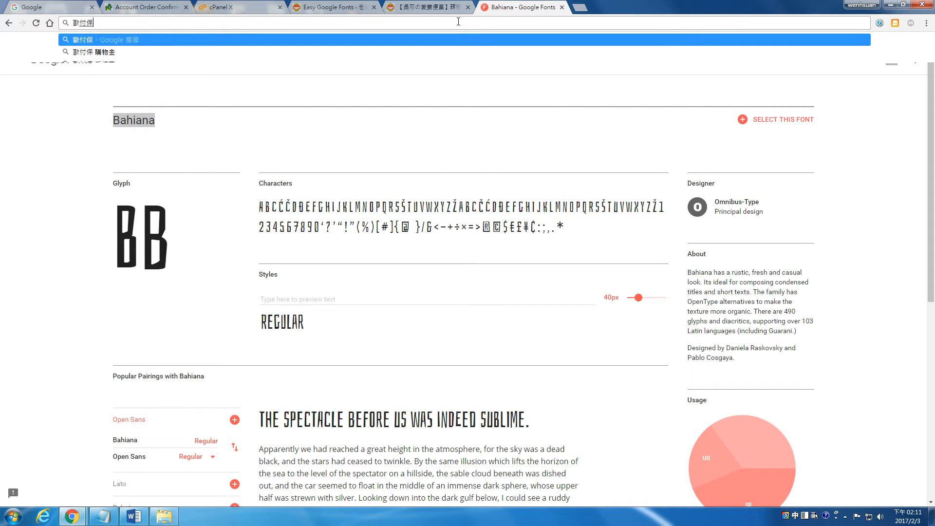
key(Down)
key(Down)
key(Return)
key(Return)
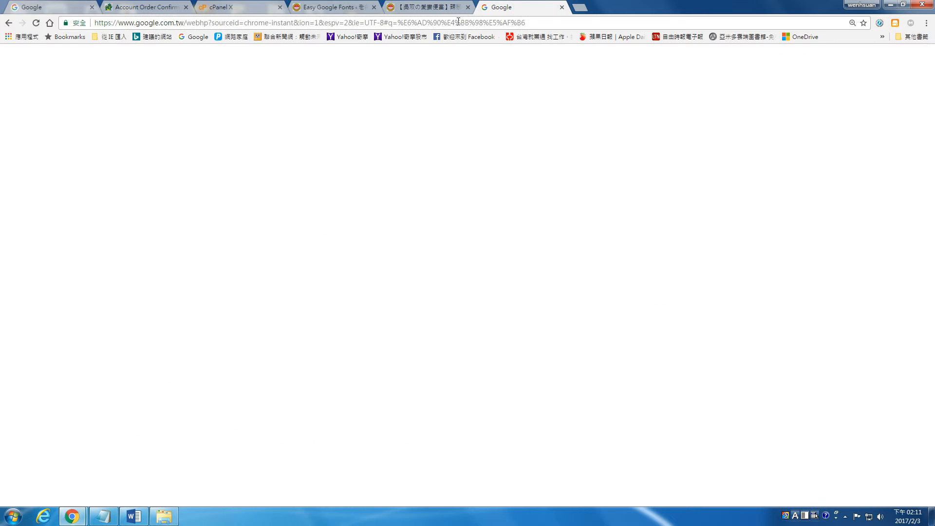
click(247, 181)
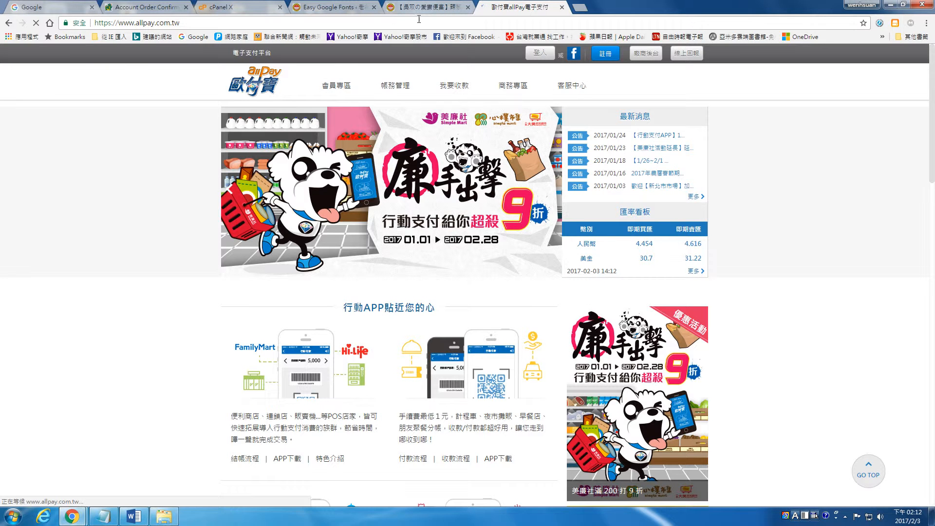
Open allPay's 金流收費總覽 payment fee overview from the 我要收款 menu.
mouse_move(339, 90)
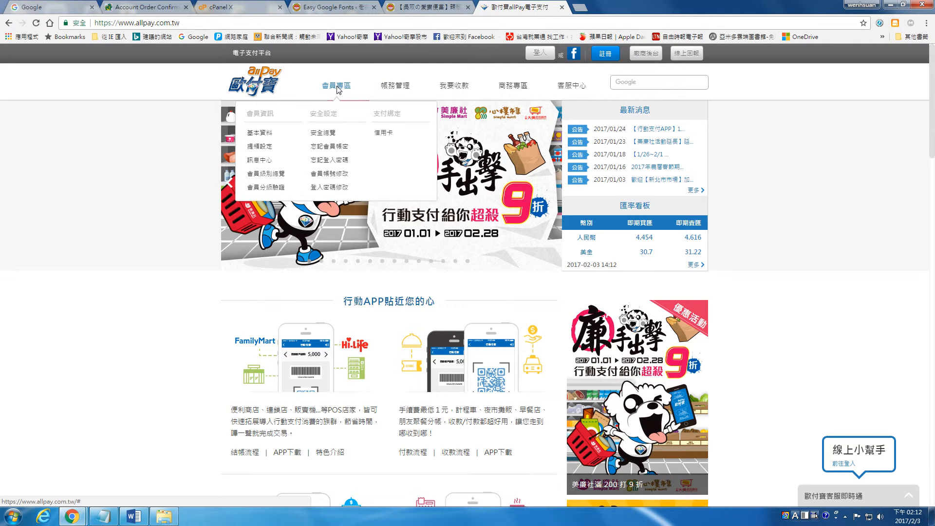
click(336, 90)
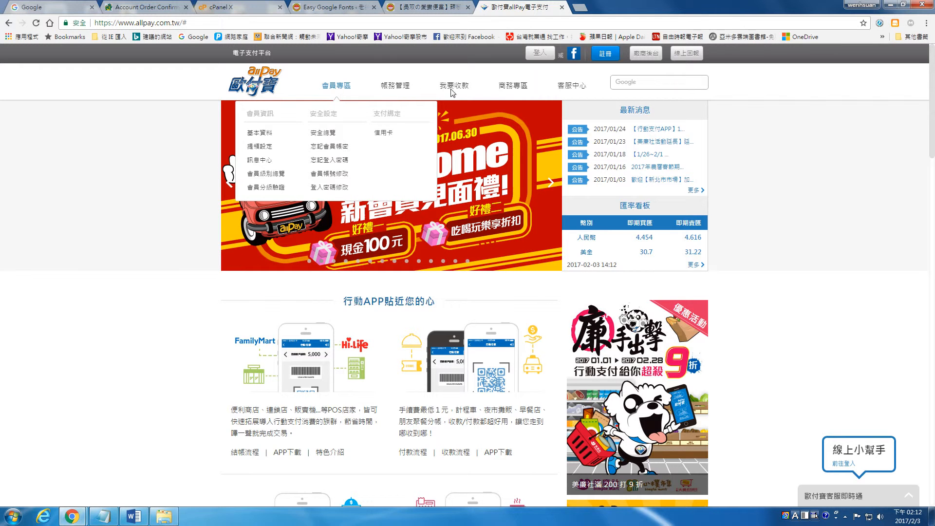
mouse_move(456, 90)
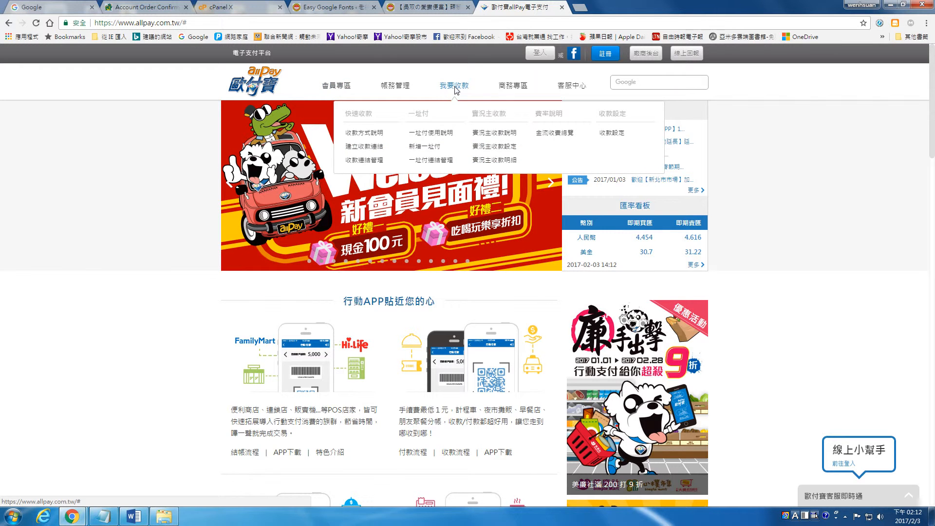
click(556, 132)
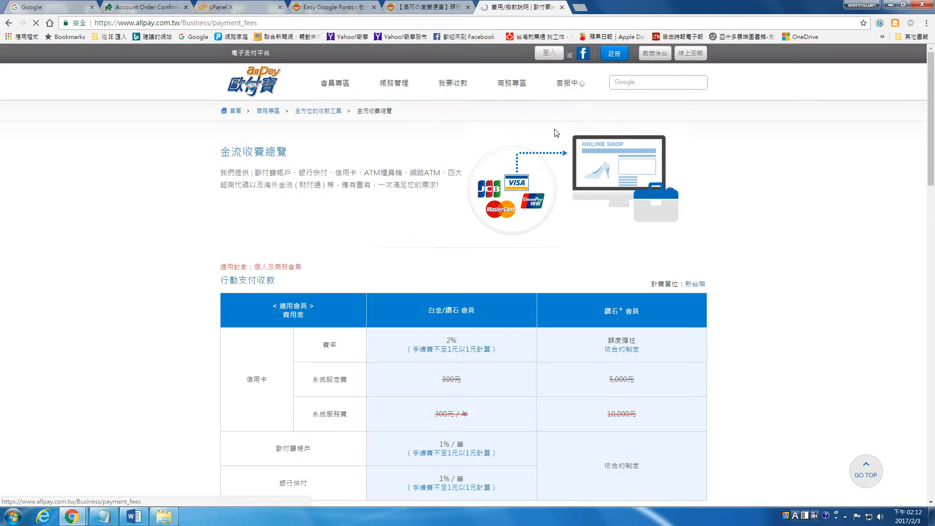
scroll(512, 168, down, 3)
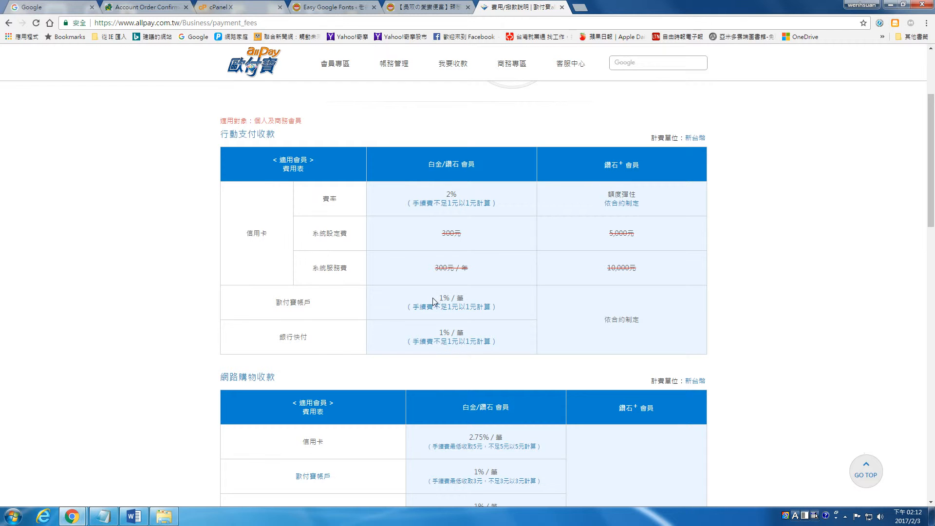
drag(437, 299, 451, 299)
scroll(478, 297, down, 3)
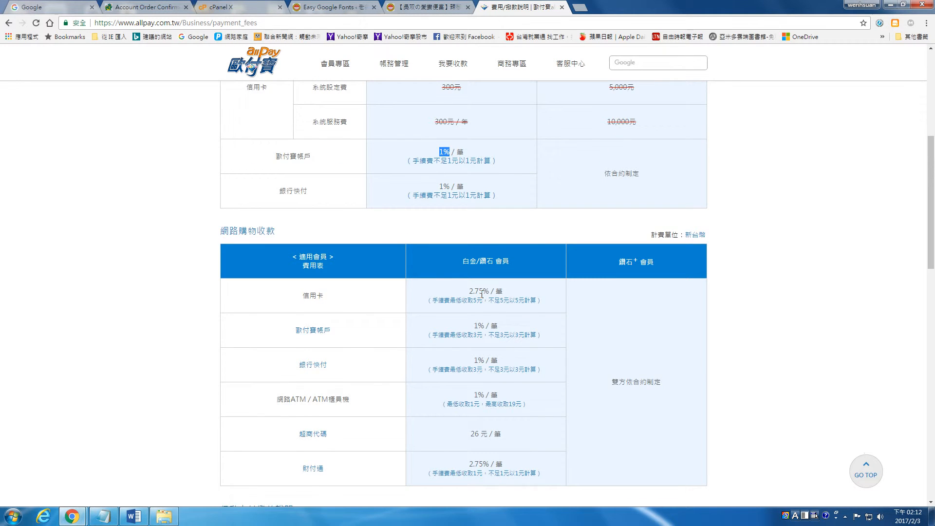
drag(214, 231, 279, 232)
scroll(409, 286, down, 1)
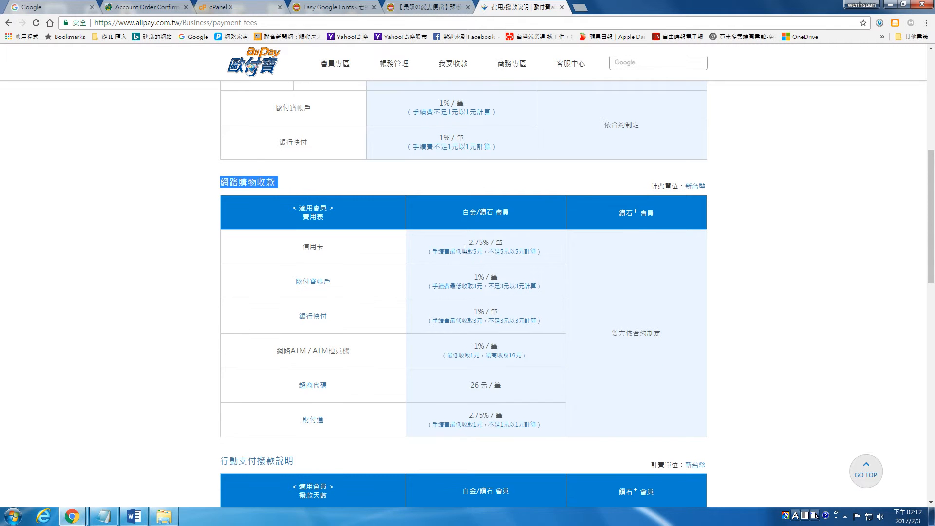
drag(468, 243, 491, 243)
drag(473, 277, 486, 277)
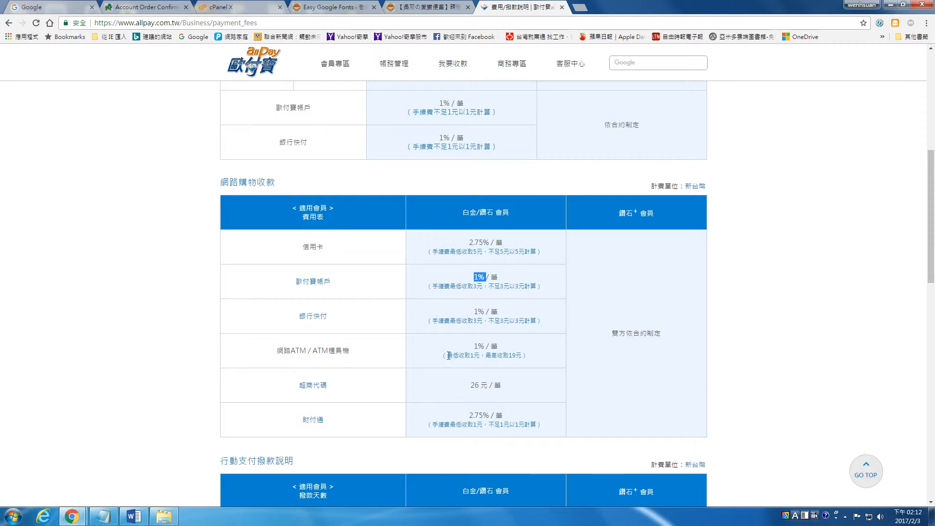
scroll(463, 346, down, 1)
drag(471, 336, 480, 336)
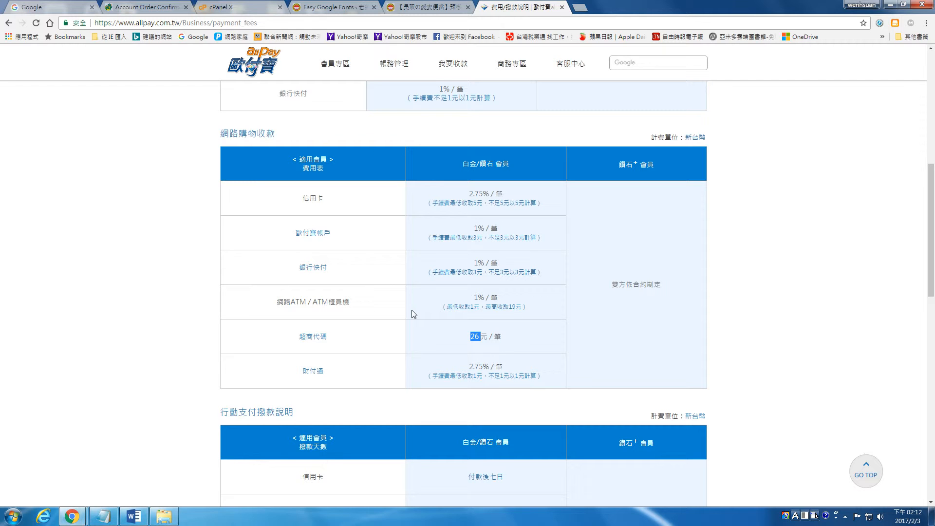
click(483, 342)
drag(471, 336, 484, 335)
scroll(485, 335, down, 4)
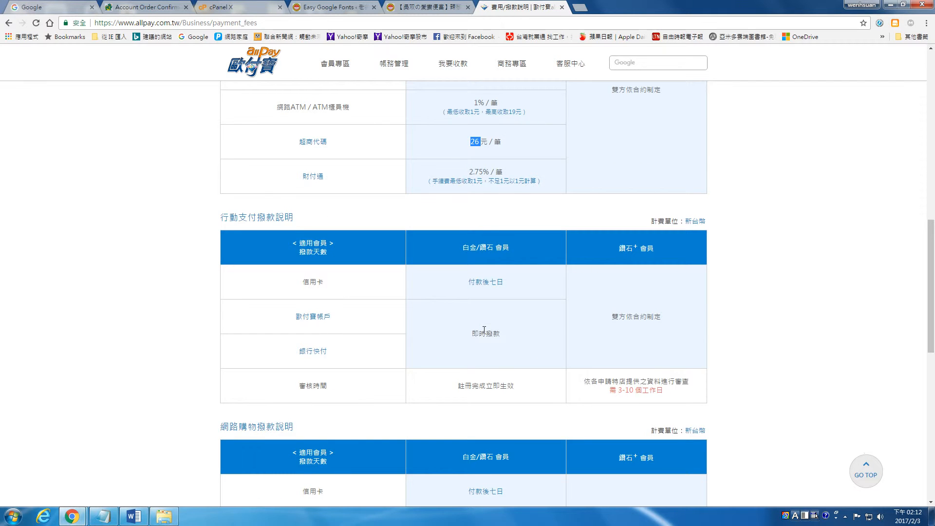
scroll(484, 330, down, 5)
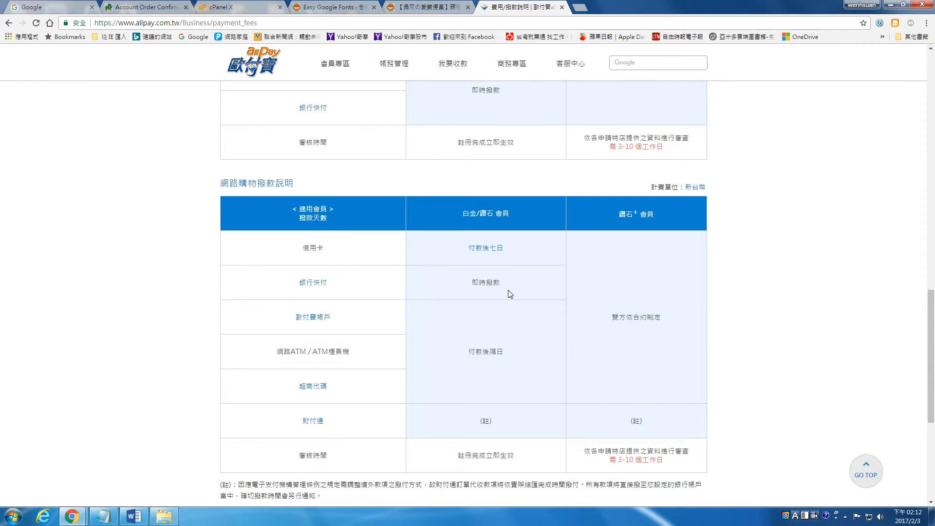
scroll(512, 292, up, 4)
scroll(514, 297, up, 10)
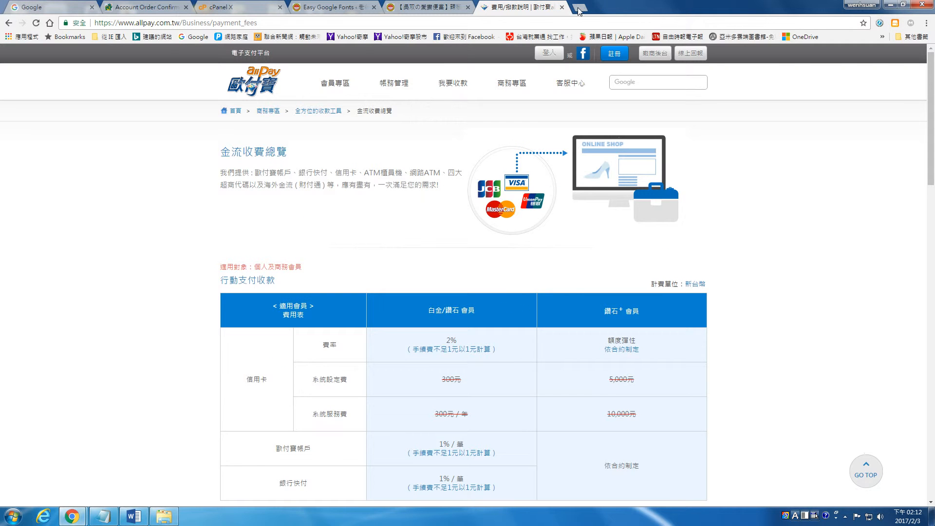
Load the shop.痛風.com storefront in a new tab.
click(580, 8)
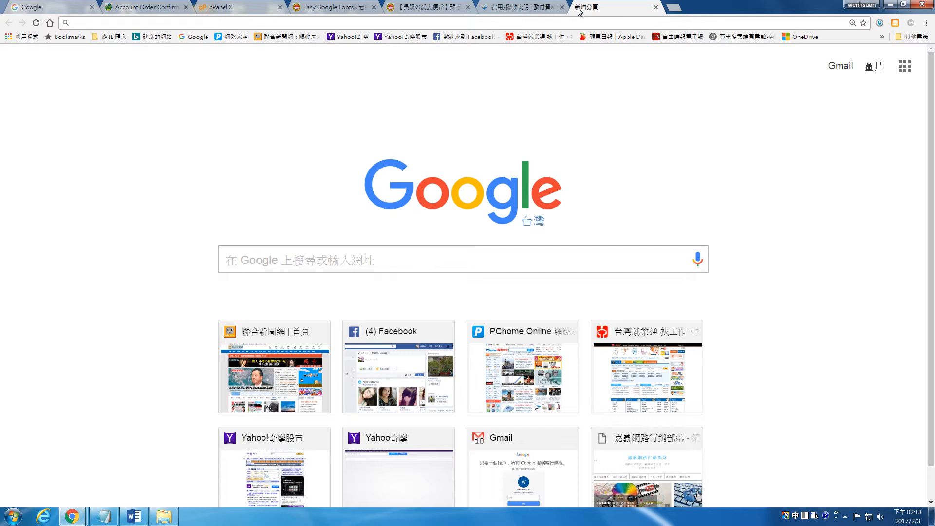
text(shp)
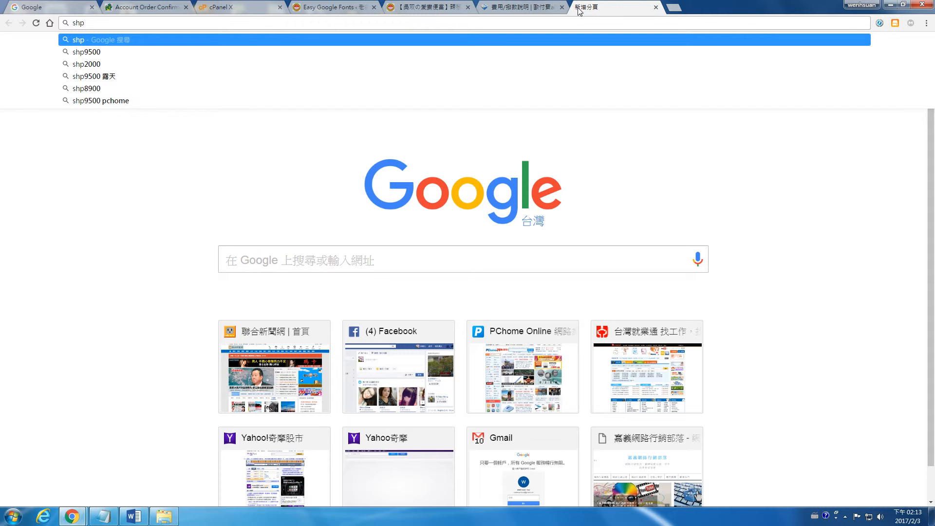
key(BackSpace)
key(BackSpace)
text(hop.痛風.com)
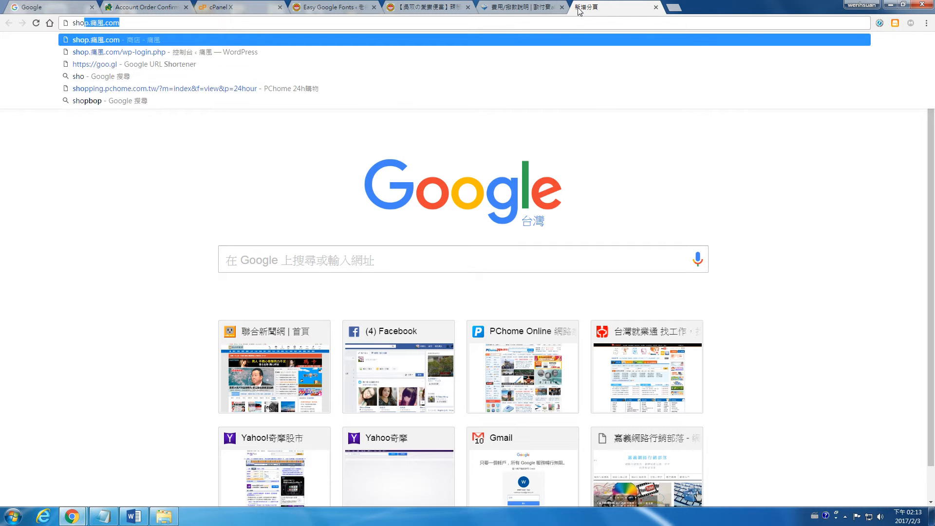
key(Return)
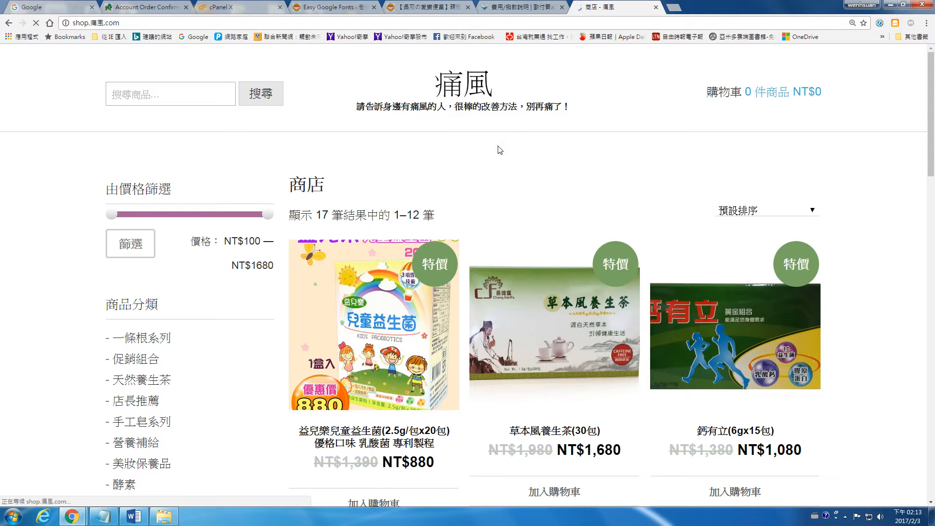
Add the NT$880 children's probiotic to the cart and proceed to checkout.
scroll(466, 295, down, 3)
click(413, 355)
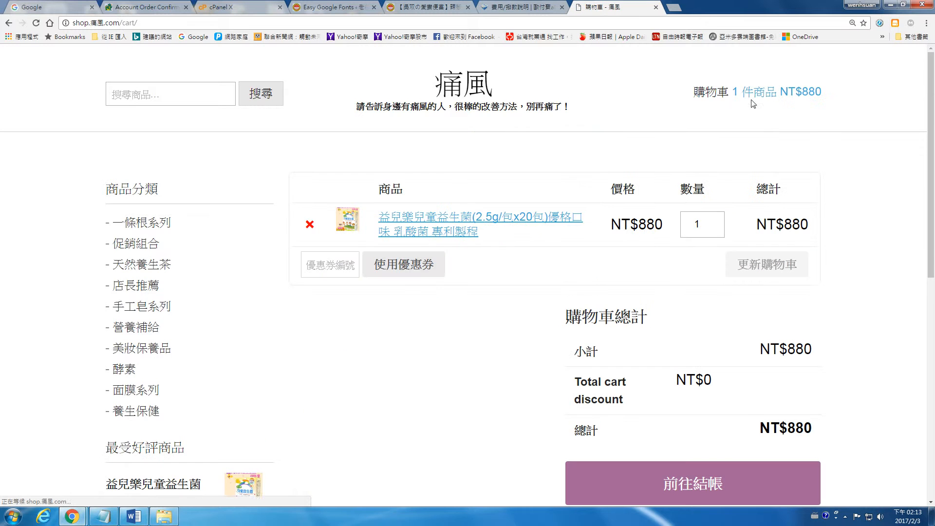
scroll(662, 269, down, 4)
click(661, 269)
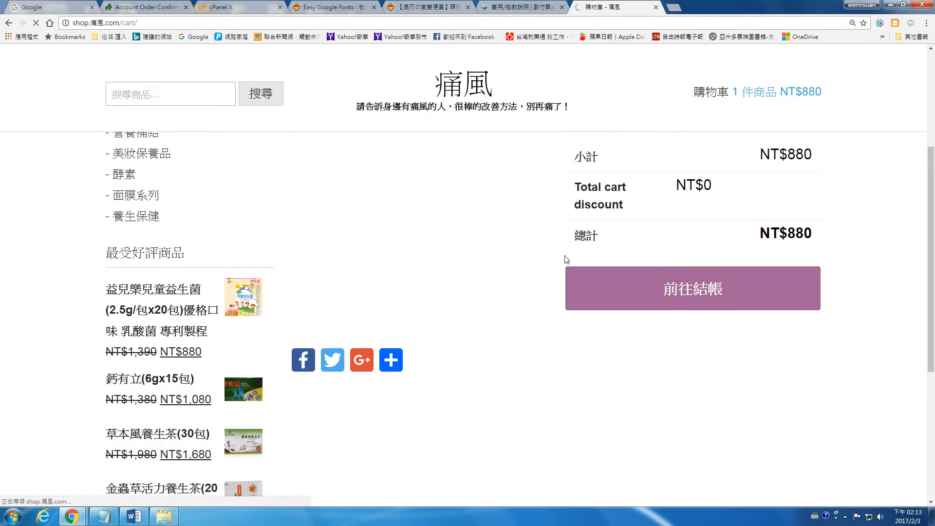
Choose 歐付寶 with 超商代碼 as the payment method, then return to the allPay fee page.
scroll(563, 243, down, 10)
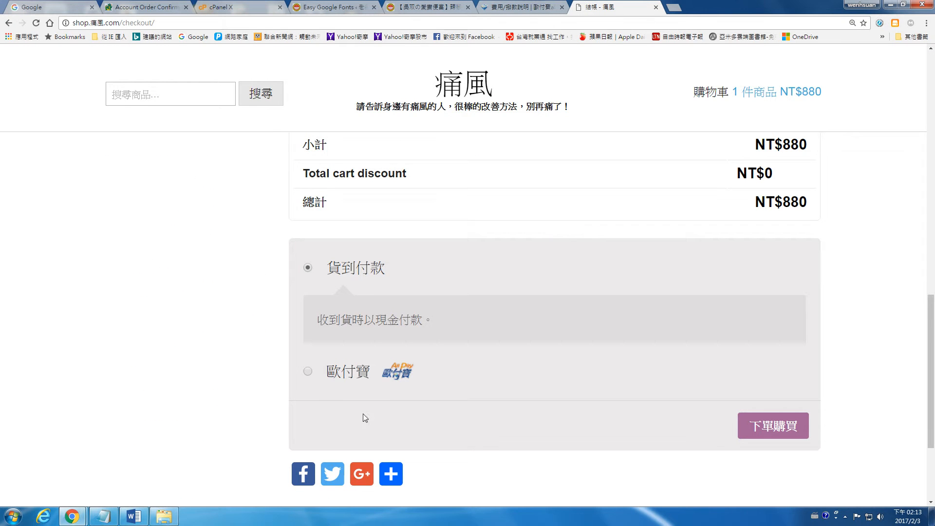
click(303, 371)
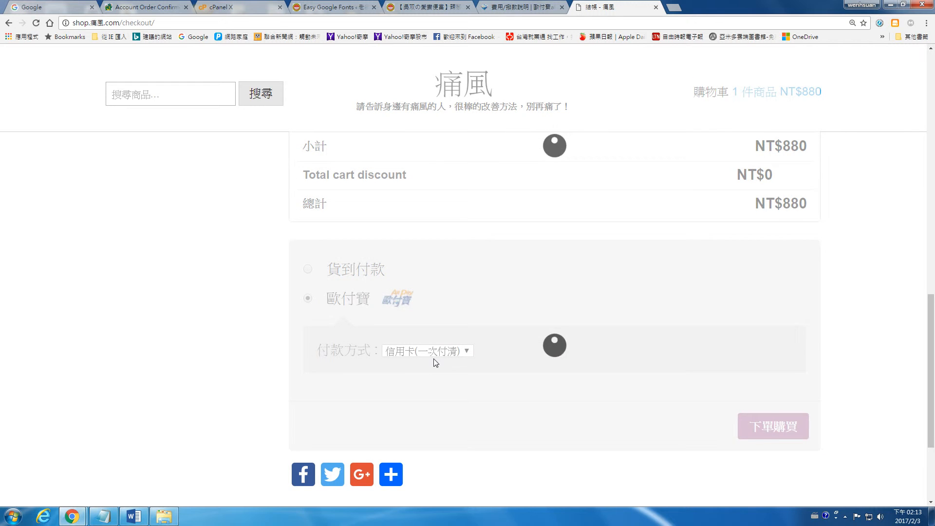
click(440, 354)
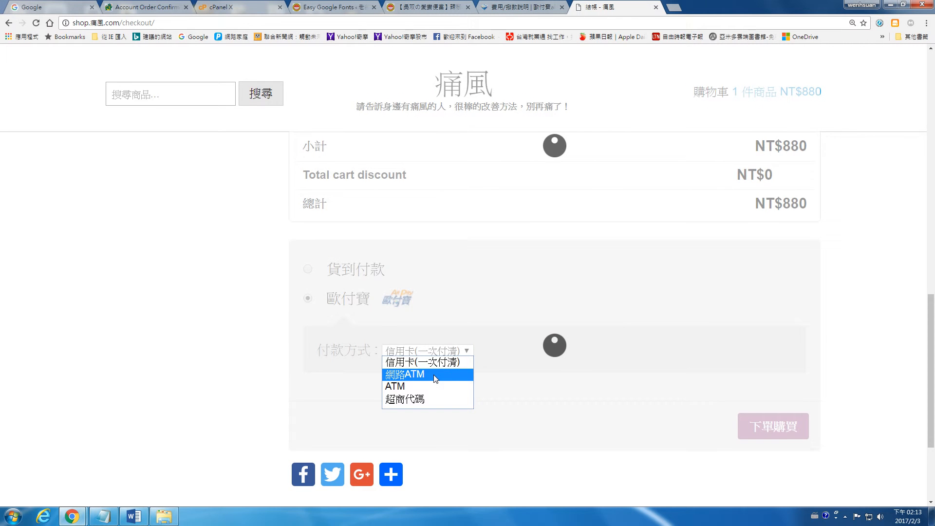
click(423, 350)
click(422, 400)
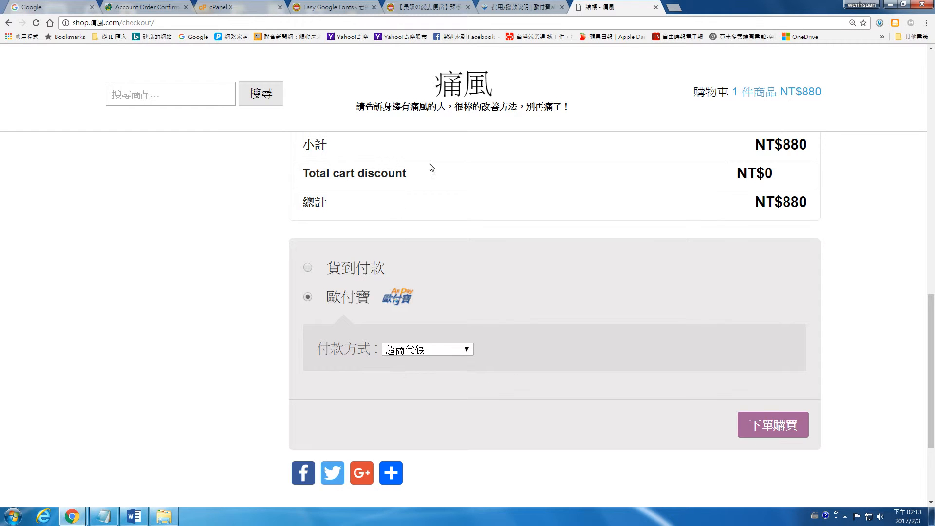
click(516, 5)
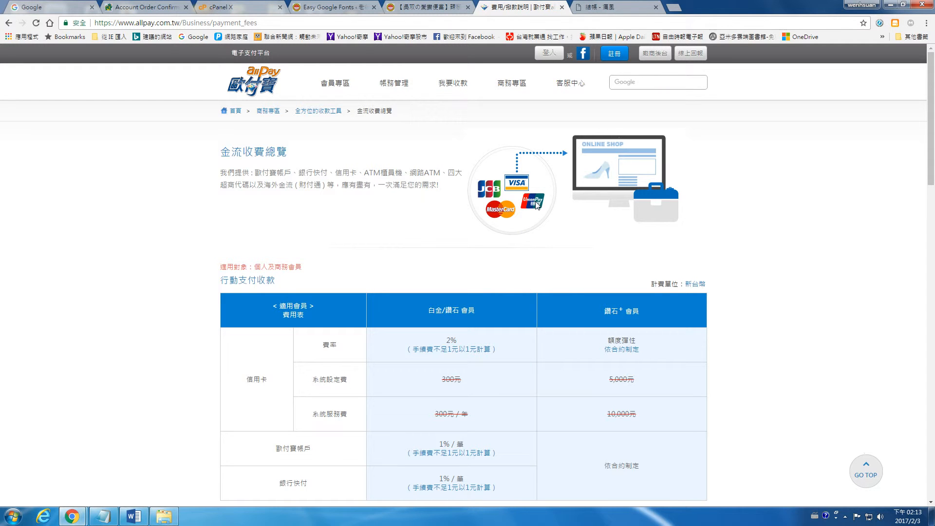
Bring the 痛風 shop window forward and show the top of its checkout page.
click(412, 6)
click(336, 6)
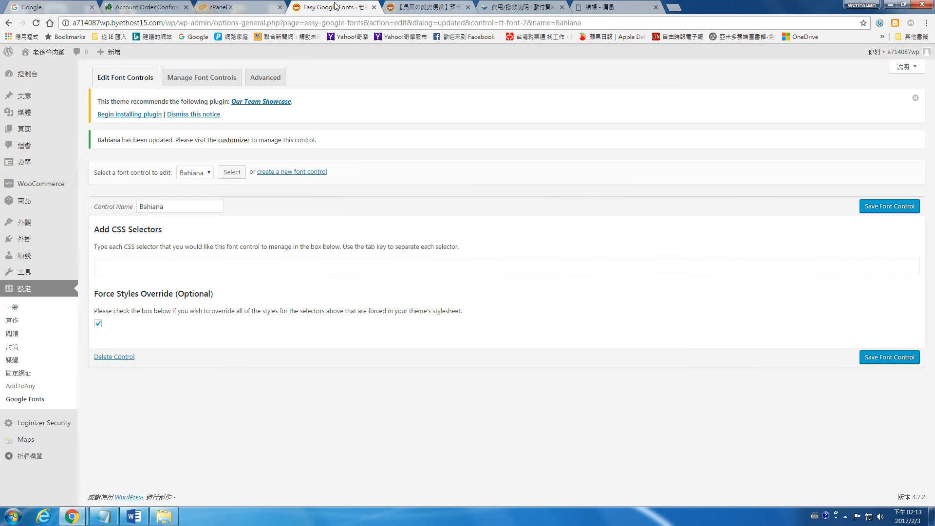
click(398, 6)
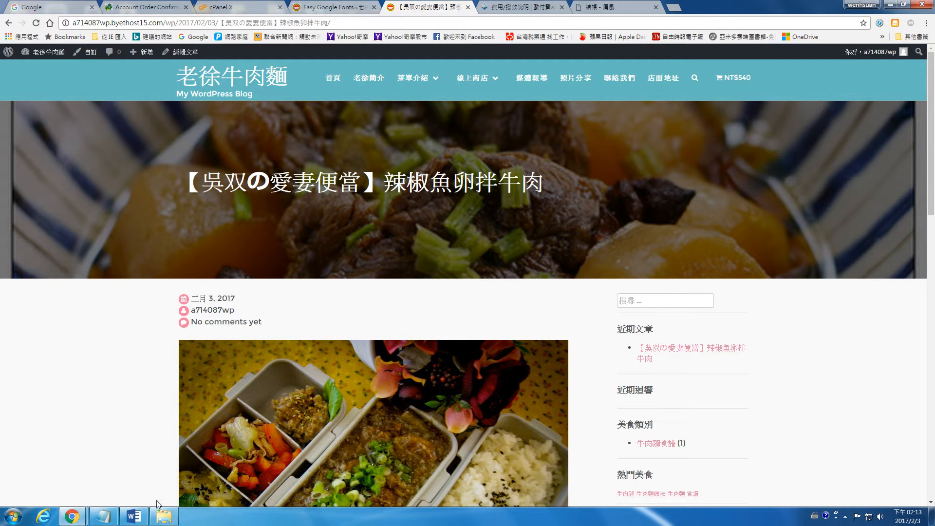
mouse_move(72, 516)
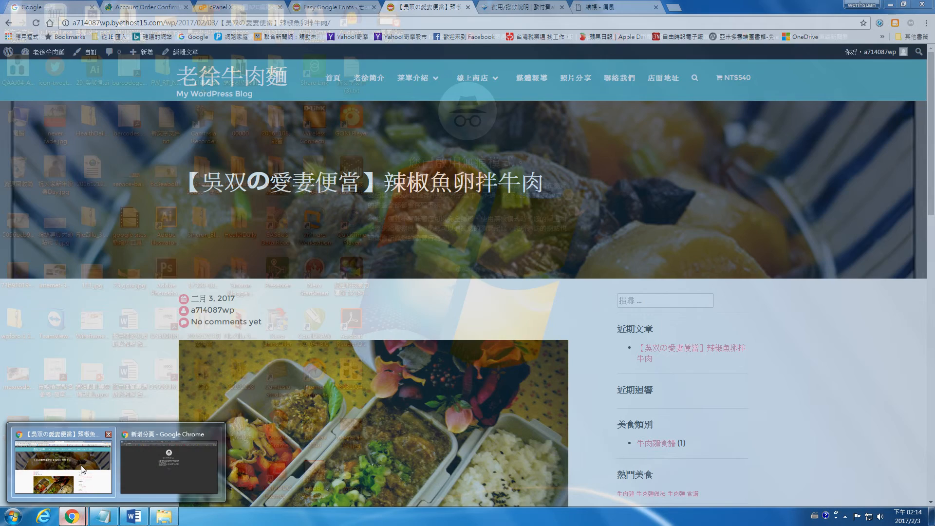
click(100, 469)
click(614, 7)
scroll(775, 370, up, 15)
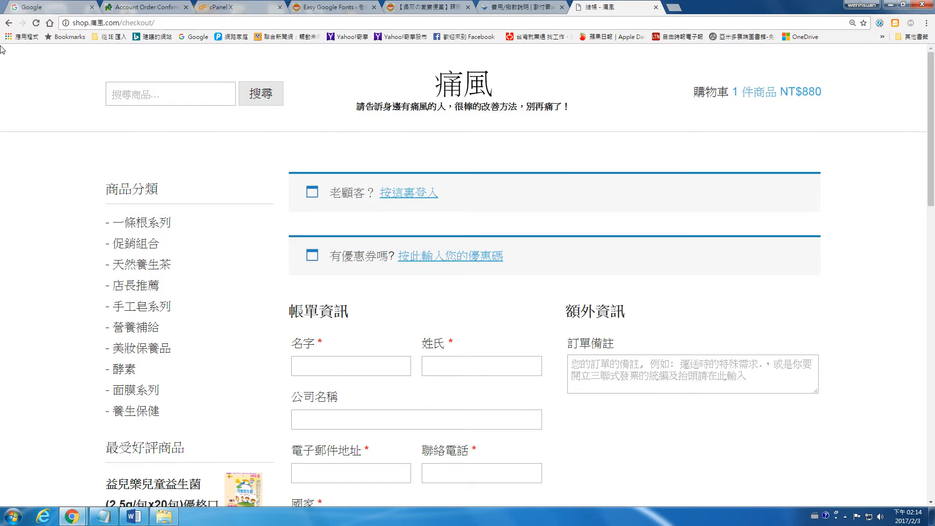
Go back to the cart and remove the probiotic, leaving the cart empty.
click(8, 24)
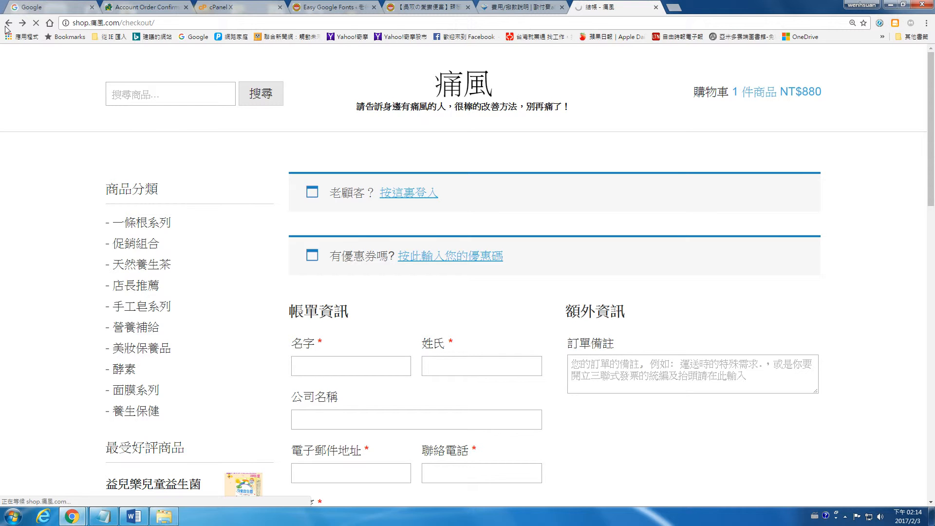
scroll(635, 242, up, 4)
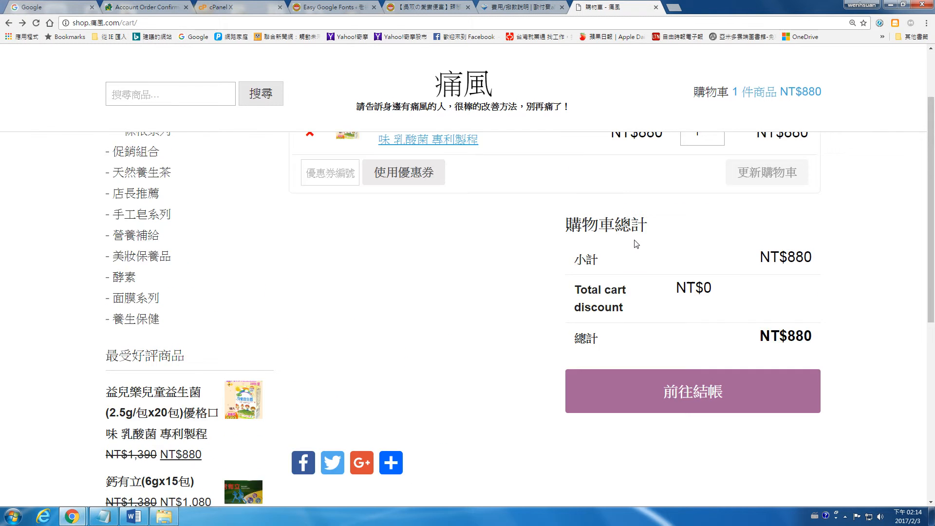
click(310, 224)
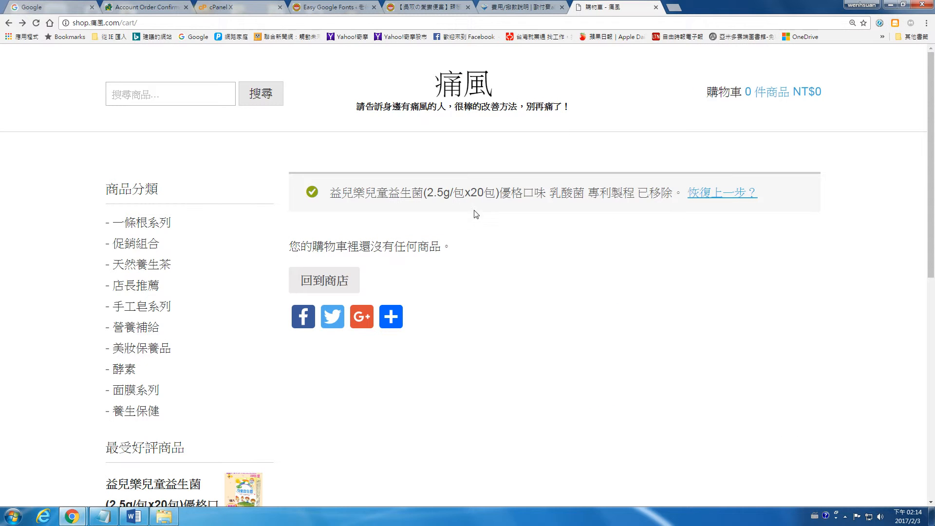
Return to the shop, open its 登入 page and start signing in with Facebook.
click(484, 94)
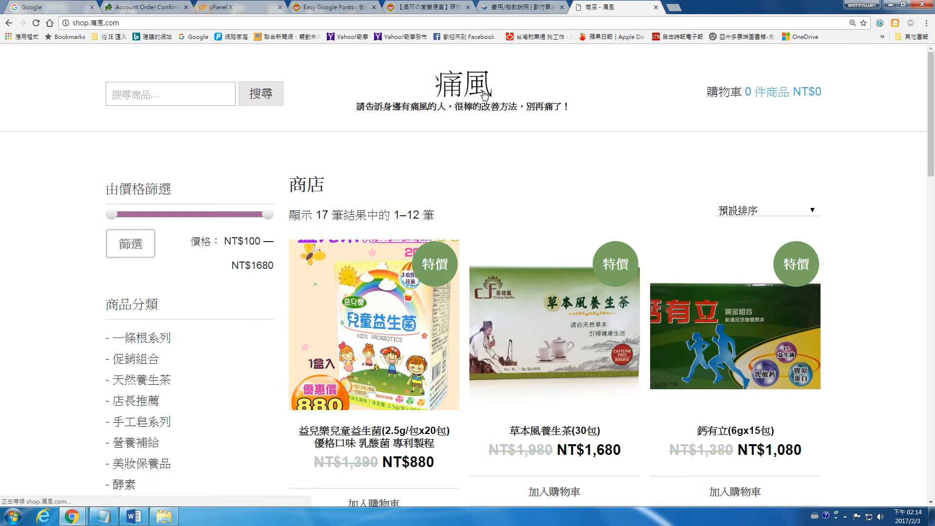
scroll(613, 234, down, 10)
scroll(612, 227, down, 8)
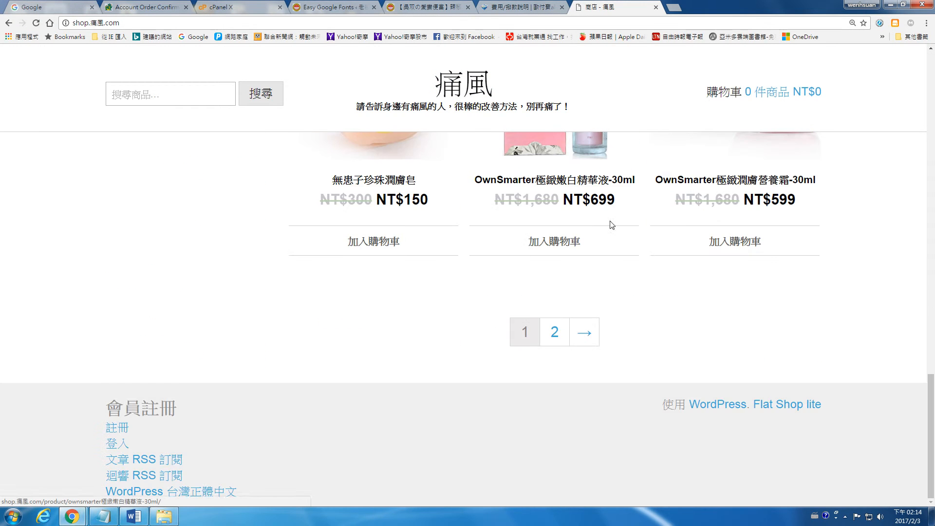
click(112, 445)
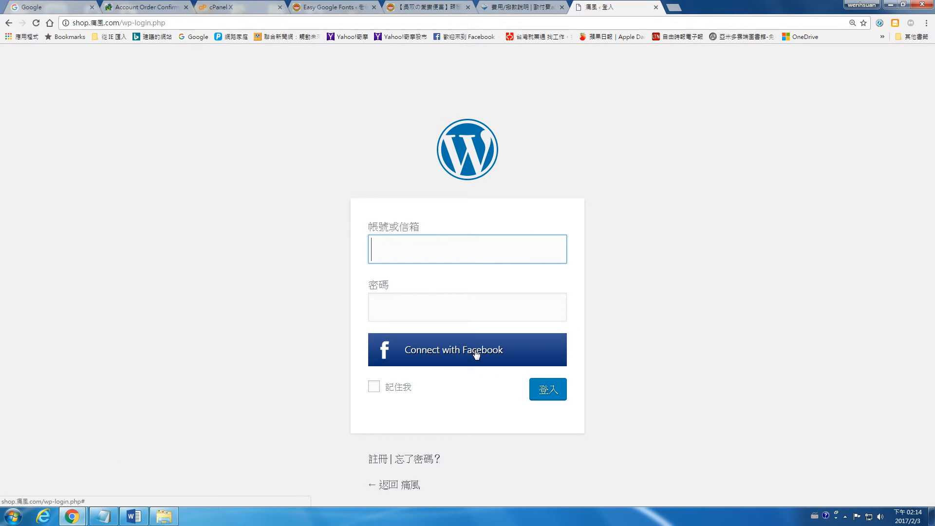
click(487, 352)
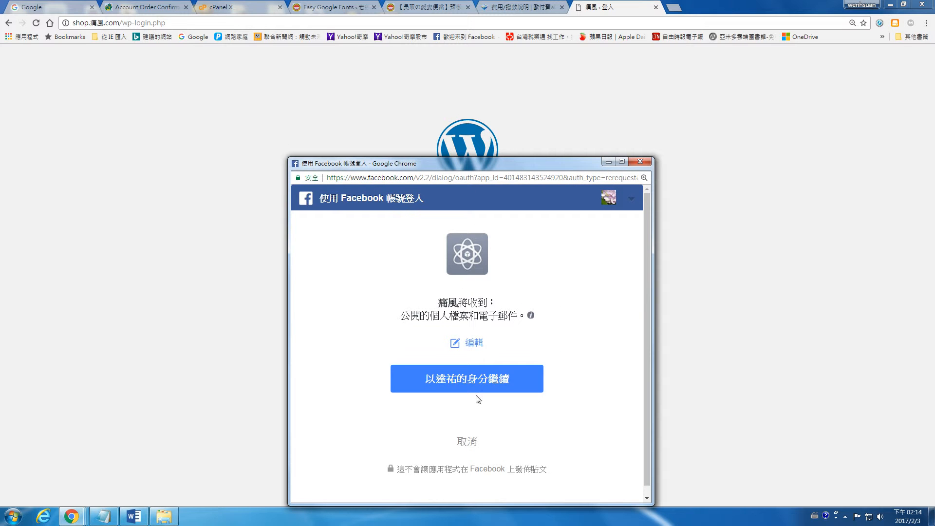
Close the Facebook sign-in popup without connecting and open a new Google tab.
click(638, 164)
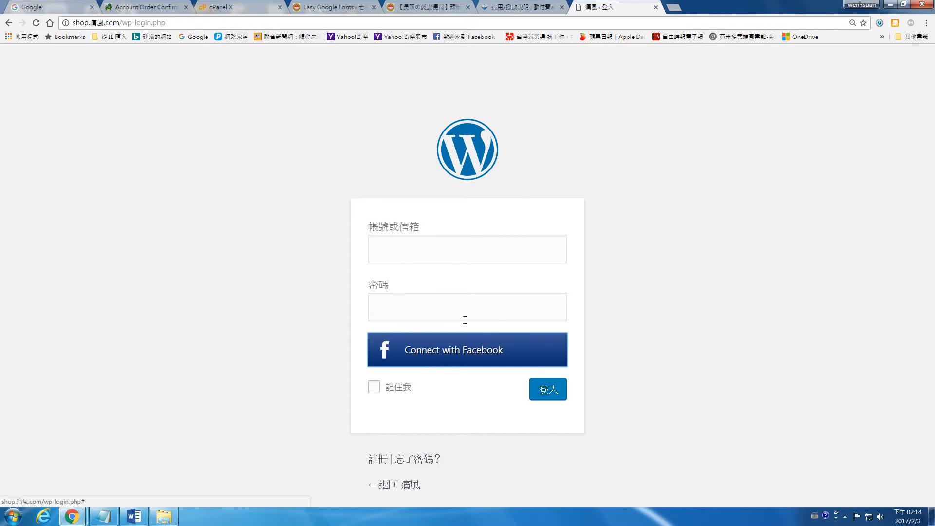
click(675, 8)
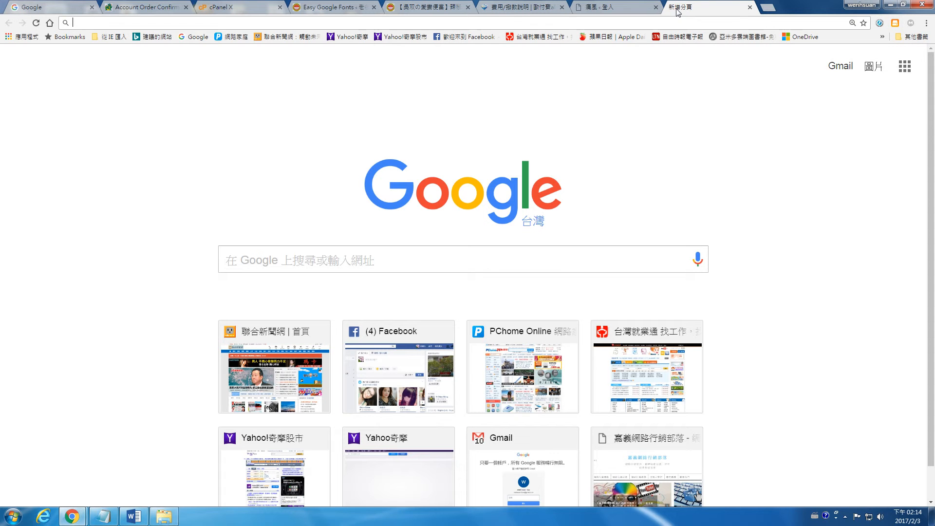
Search Google for 'facebook api' and open the Facebook for Developers site.
text(fac)
key(BackSpace)
text(r)
key(BackSpace)
text(ebook api)
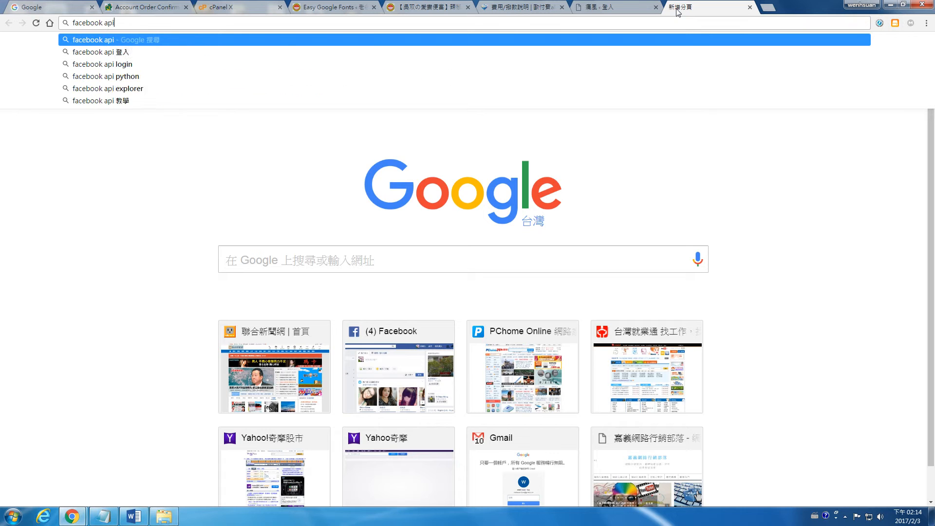
key(Return)
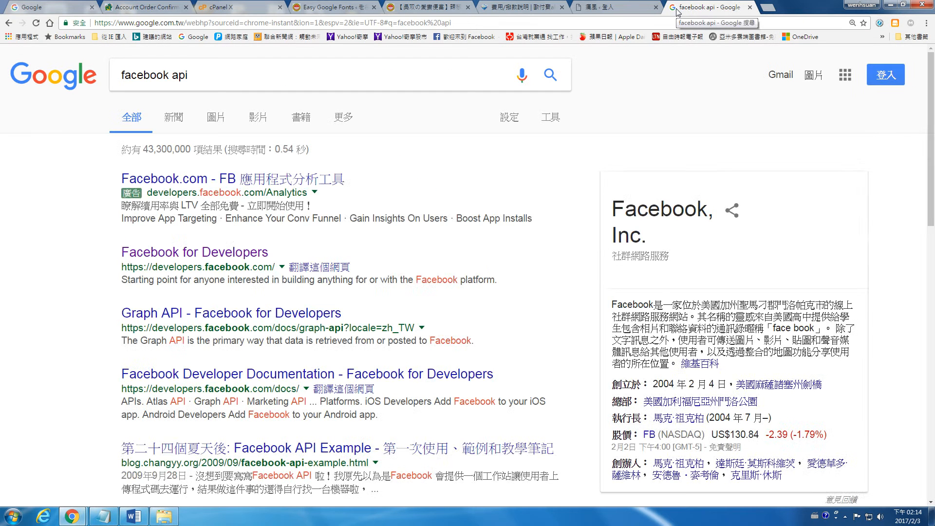
click(207, 253)
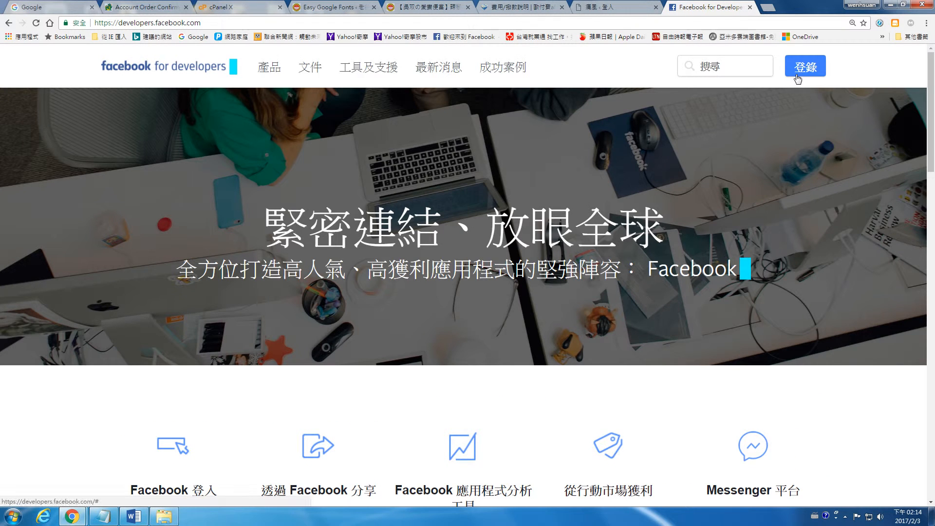
In the incognito window, search 'google api', open the API Console result, then go back.
key(alt+Tab)
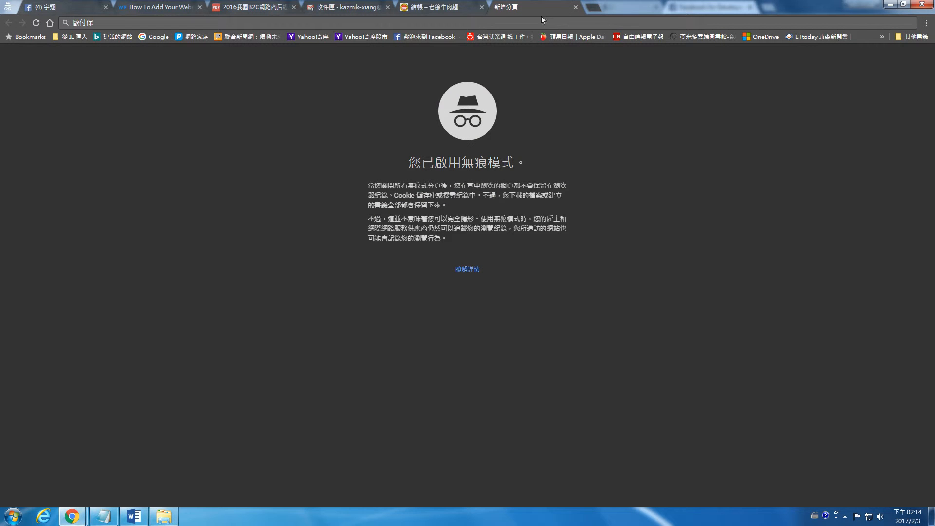
text(google api)
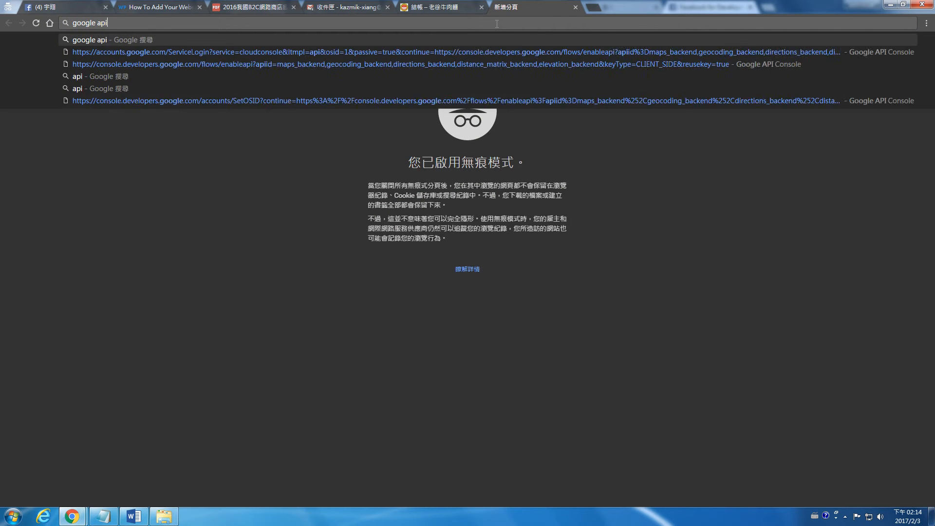
key(Return)
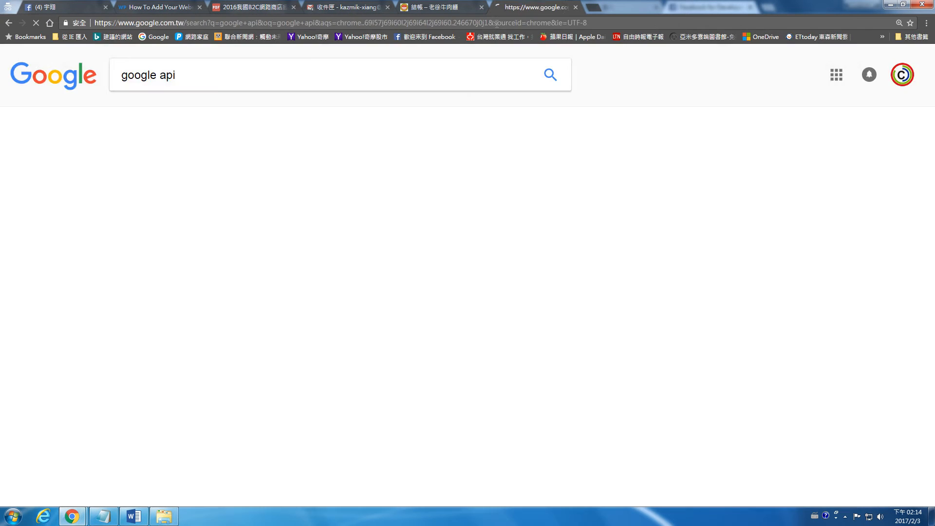
click(143, 184)
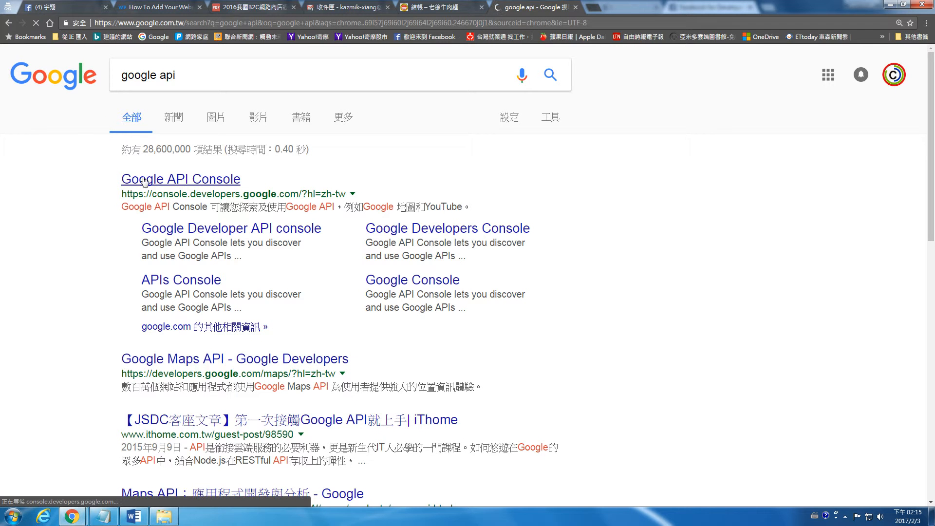
click(13, 25)
Change the search to 'facebook api', open Facebook for Developers and list 我的應用程式.
double_click(154, 74)
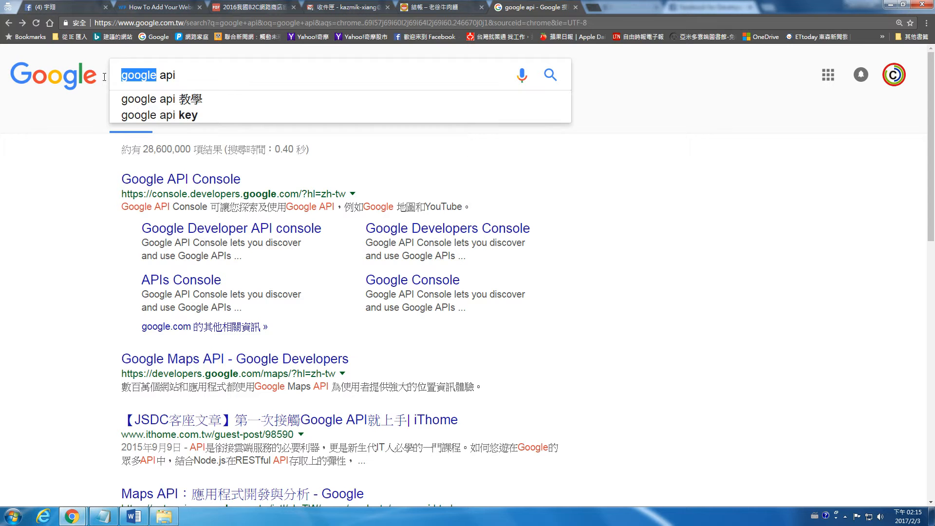
text(fac)
key(Down)
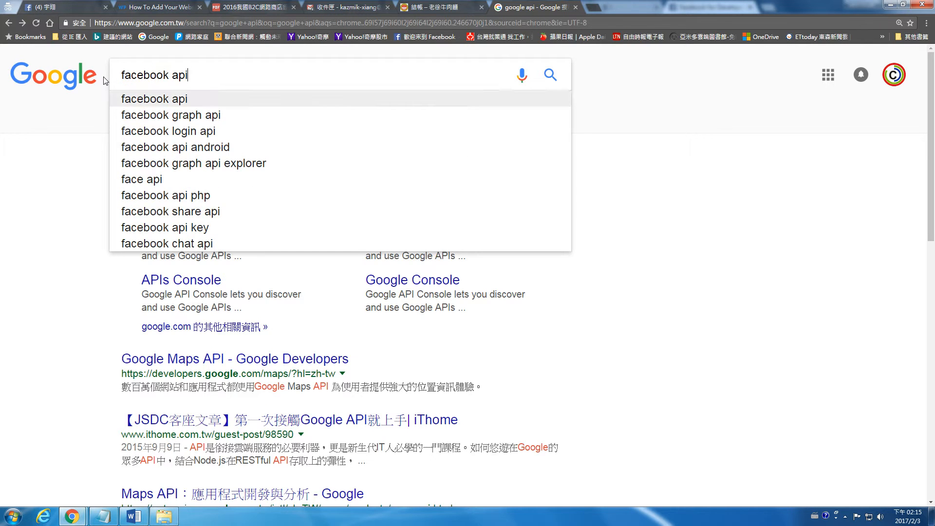
key(Return)
click(238, 258)
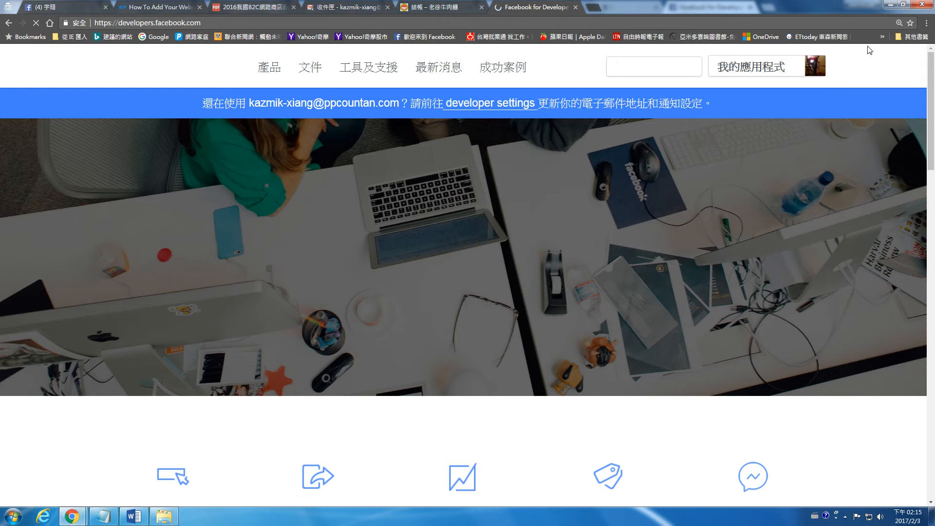
click(769, 70)
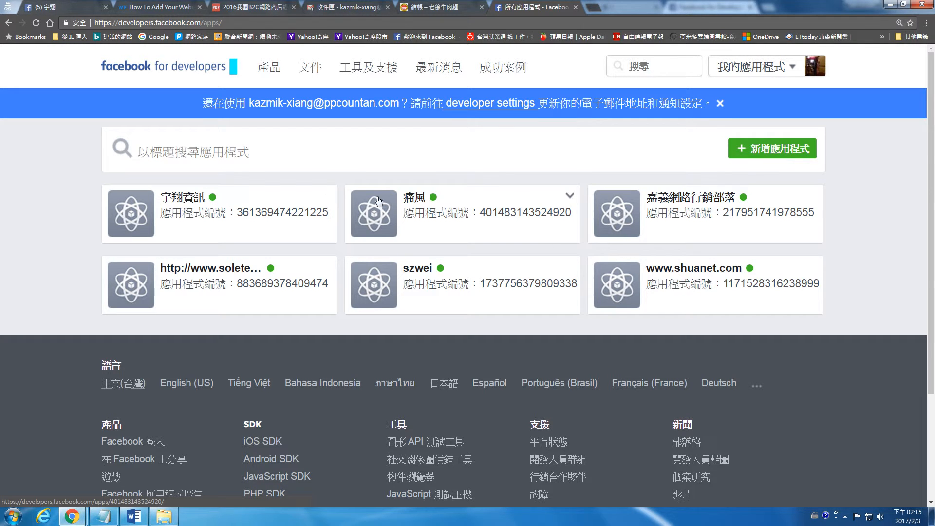
Scroll the 老徐牛肉麵 checkout tab to the top and minimize its window.
click(440, 7)
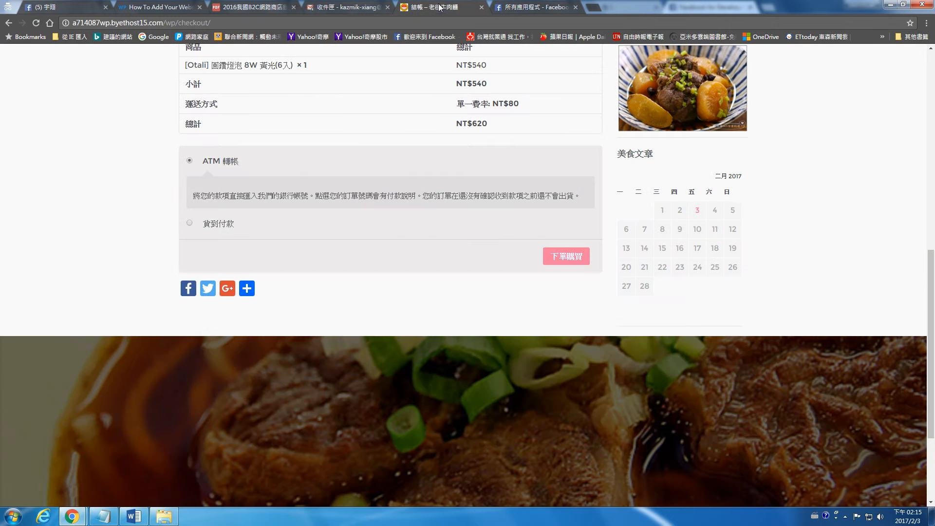
scroll(385, 139, up, 10)
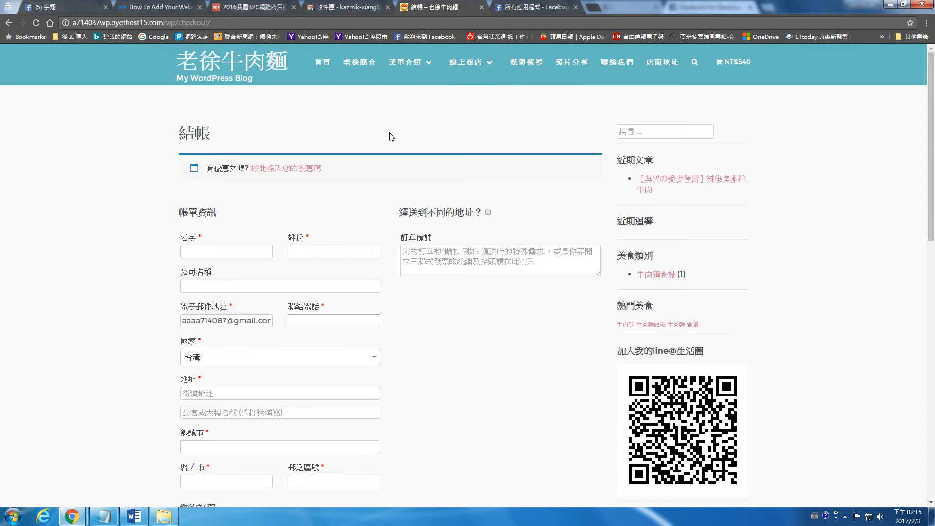
click(889, 6)
Open WooCommerce > 訂單 in the WordPress admin to list the orders.
click(411, 6)
click(343, 6)
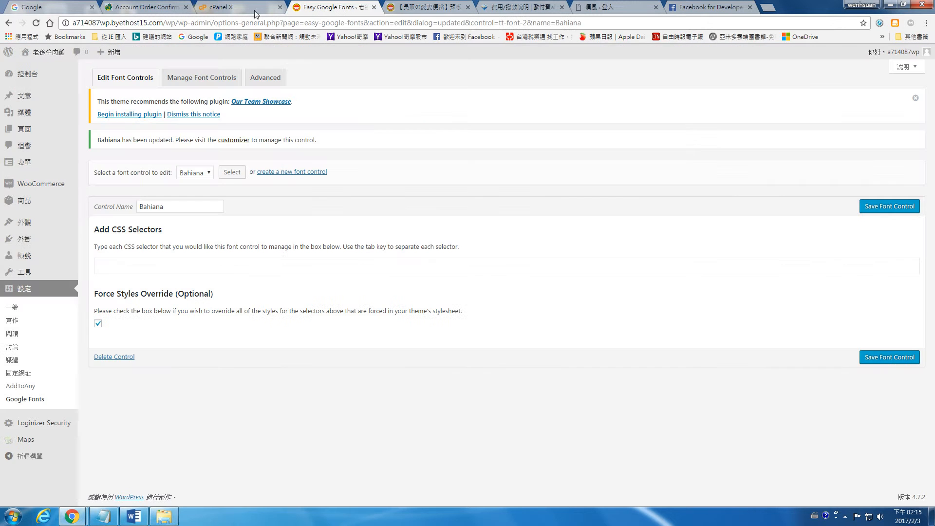
mouse_move(29, 208)
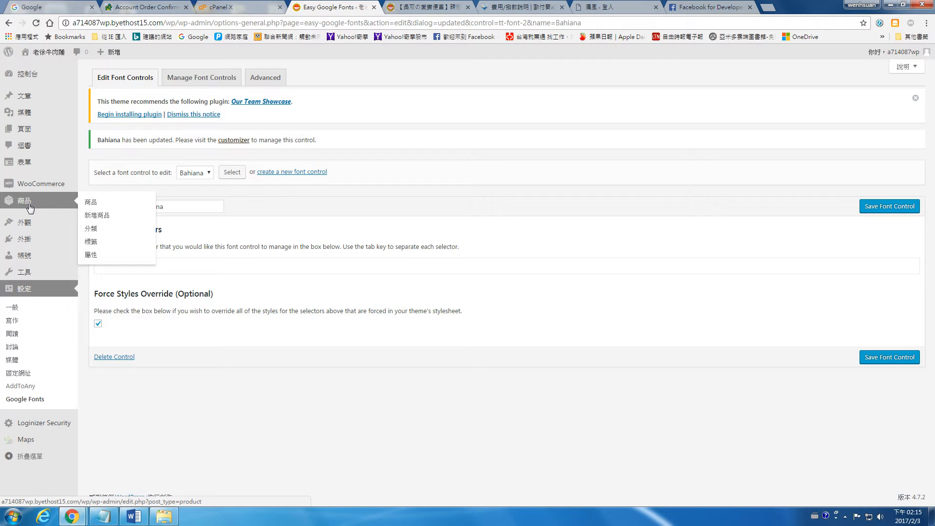
mouse_move(35, 189)
click(91, 188)
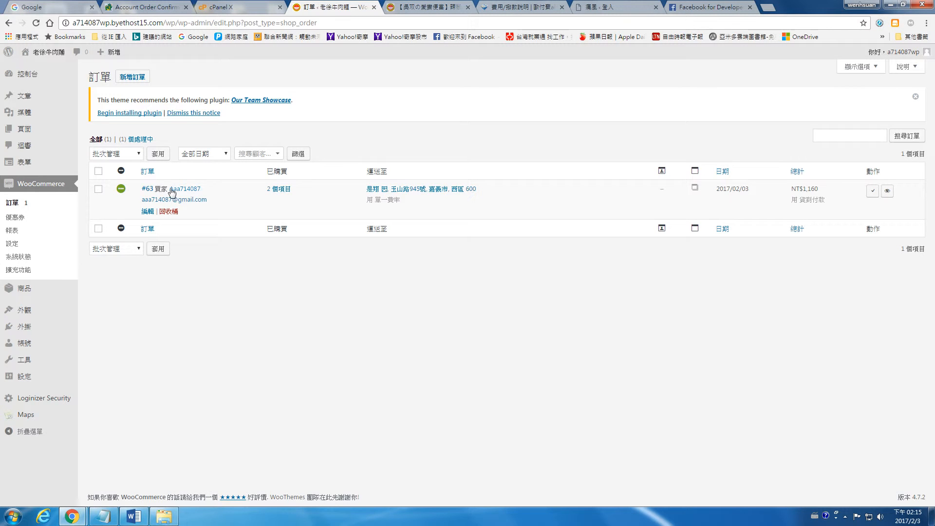
click(148, 211)
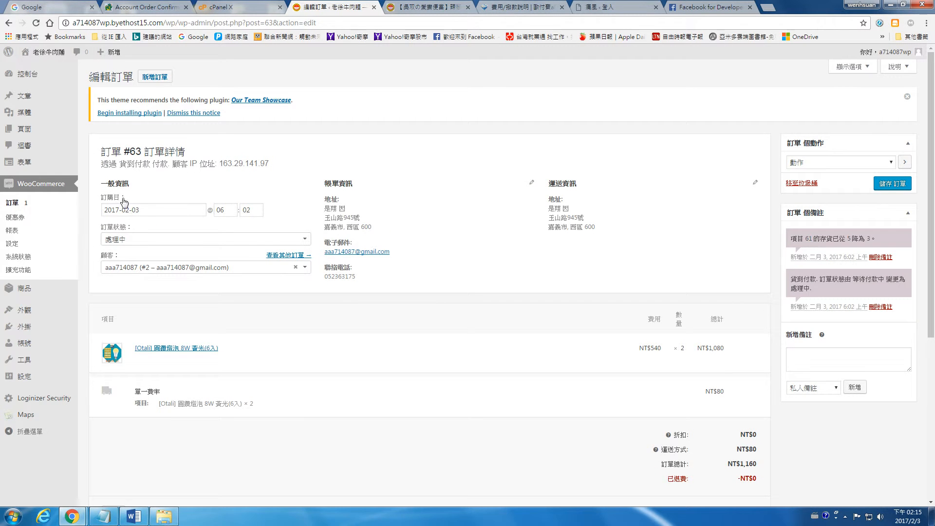
click(150, 241)
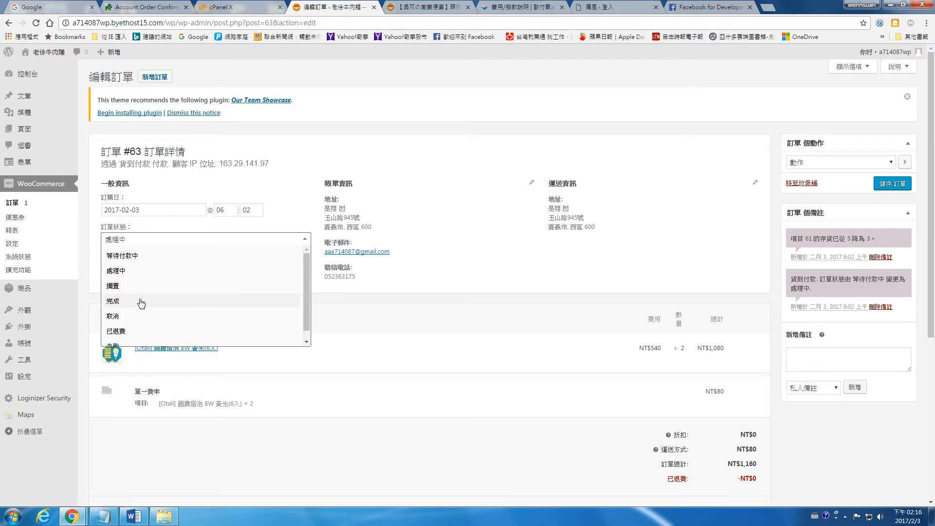
scroll(139, 312, down, 1)
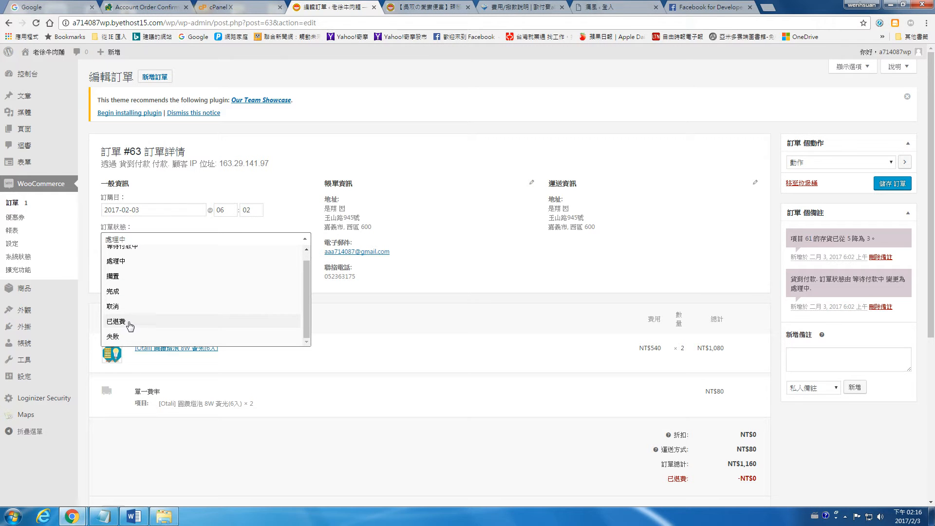
click(514, 242)
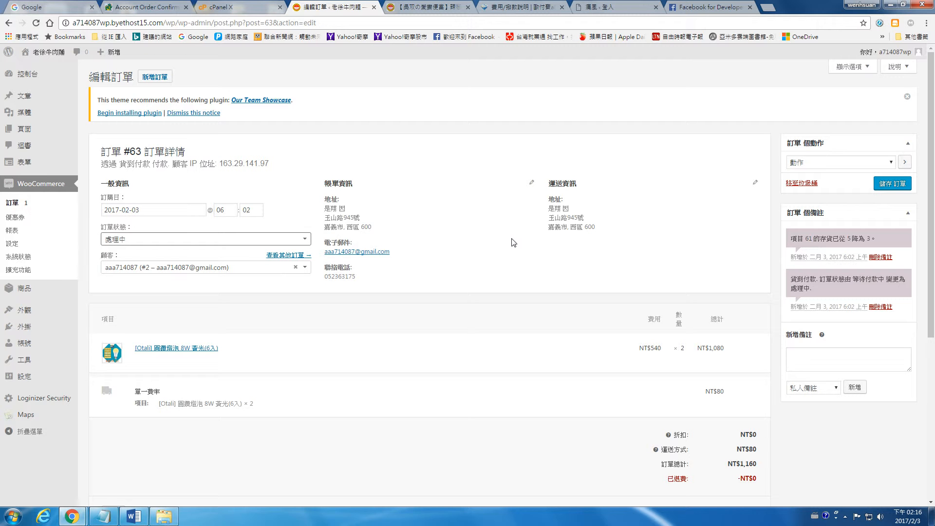
click(269, 240)
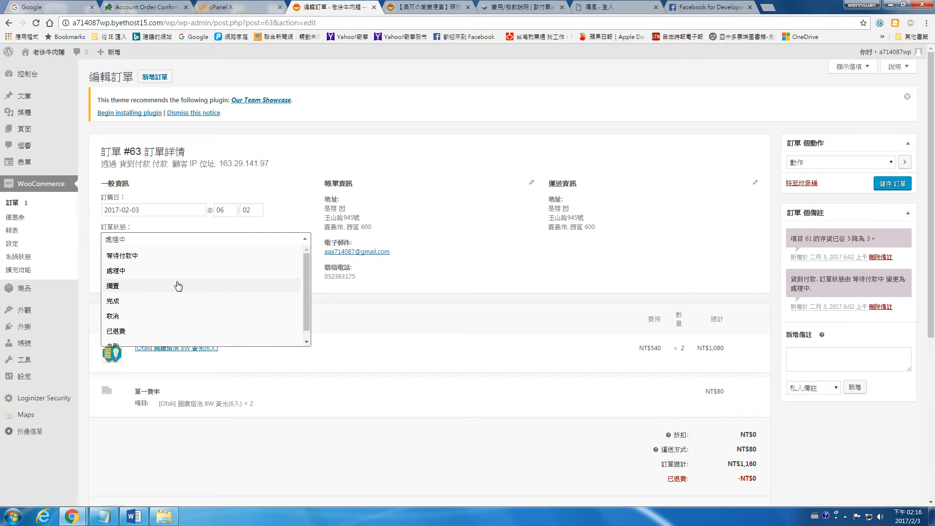
scroll(246, 244, down, 2)
click(521, 152)
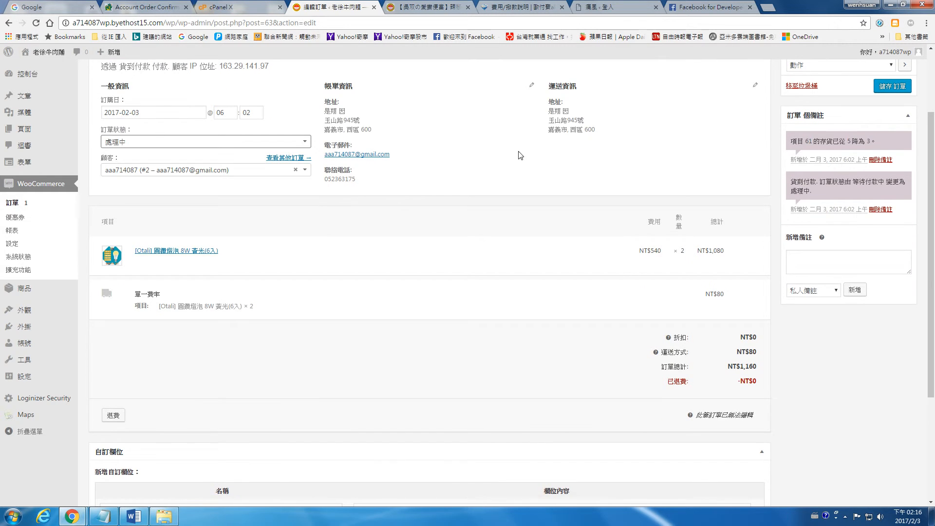
scroll(510, 189, up, 2)
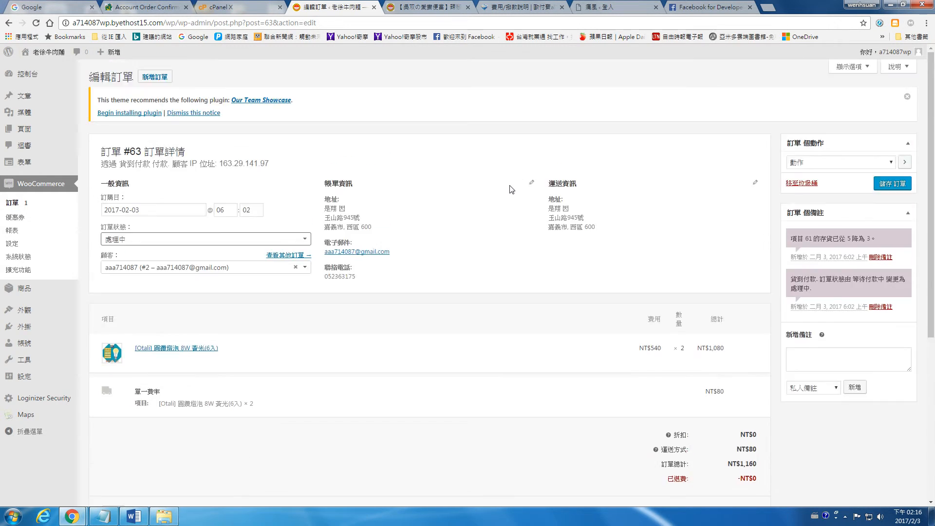
click(852, 163)
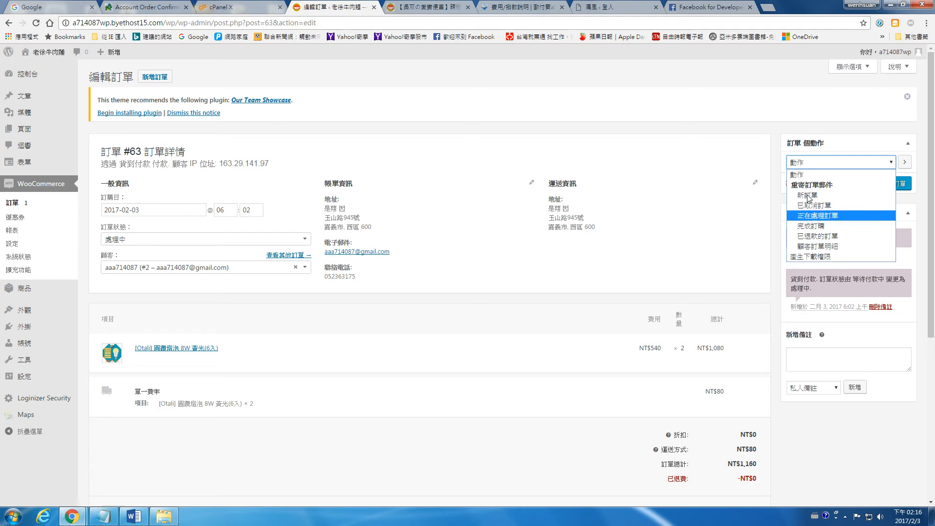
click(800, 126)
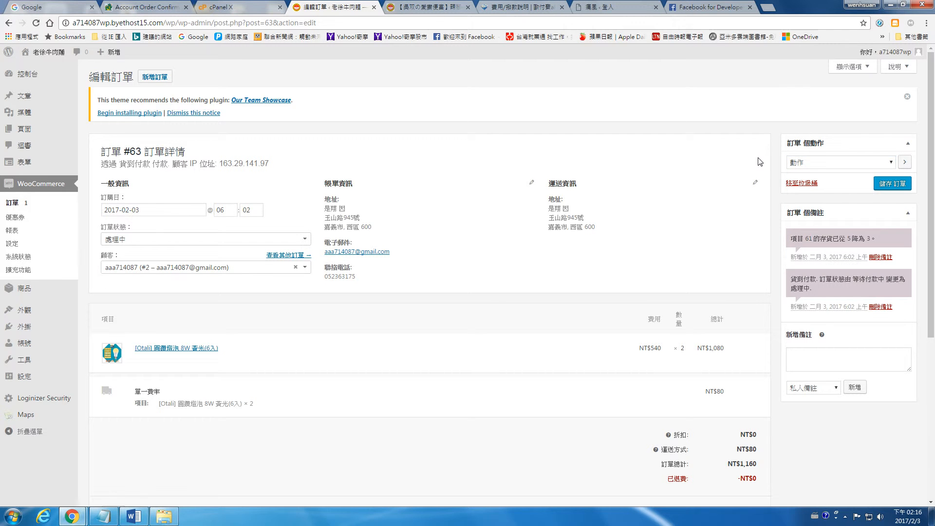
scroll(759, 156, down, 2)
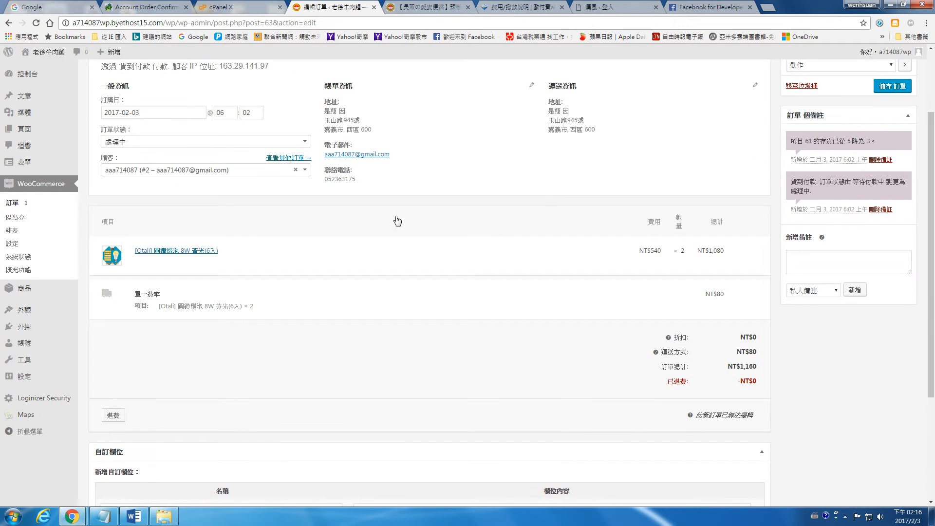
scroll(674, 336, down, 2)
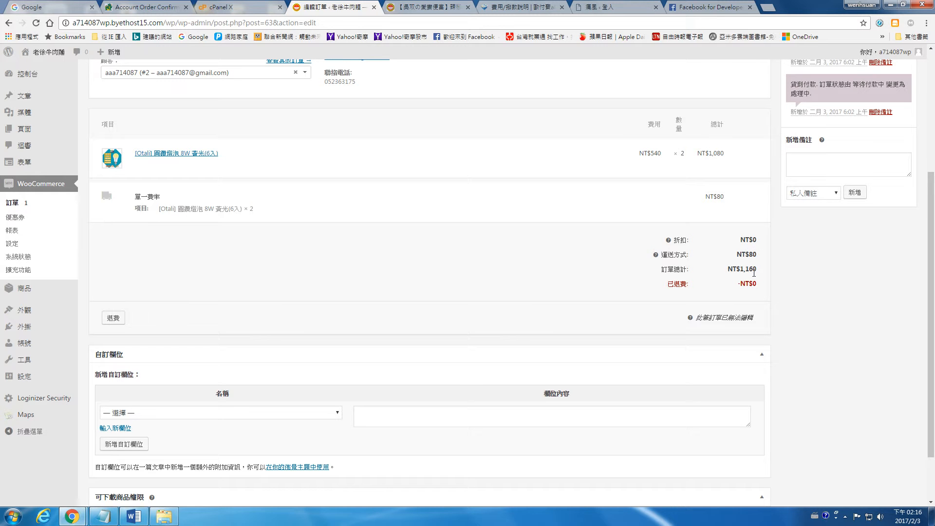
scroll(724, 277, down, 2)
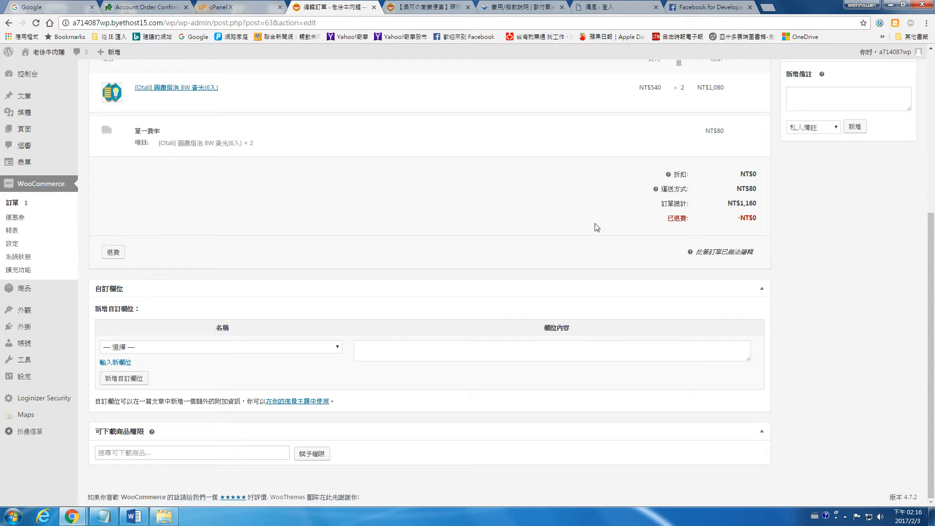
scroll(541, 215, up, 5)
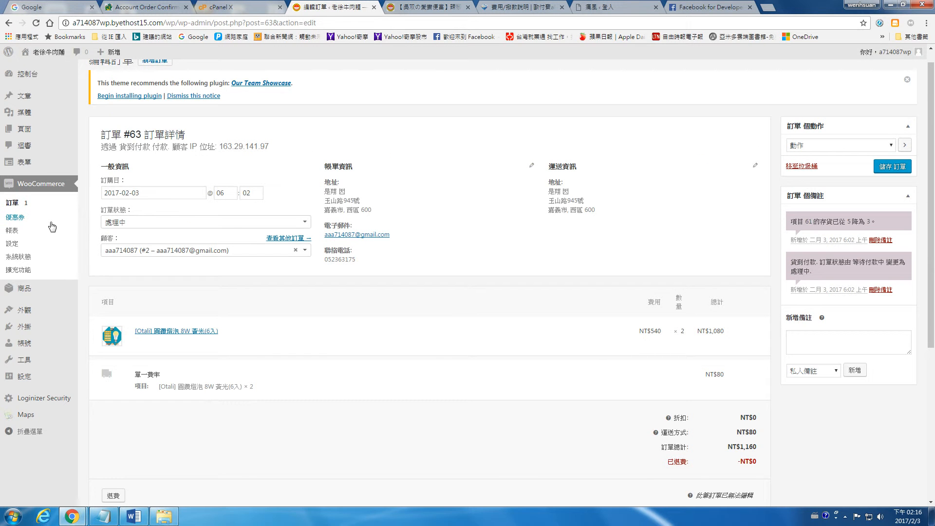
Open the WooCommerce 優惠券 (Coupons) page from the admin sidebar.
click(19, 220)
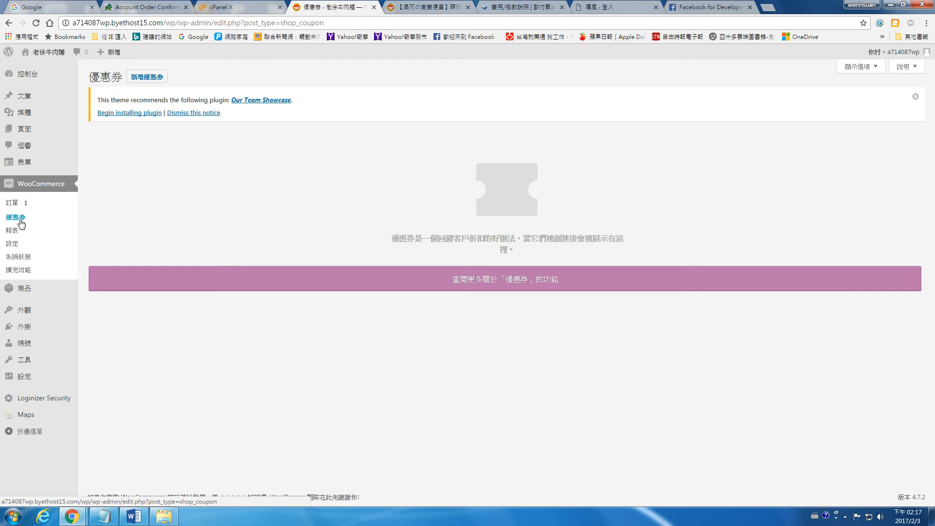
click(21, 223)
Create coupon 折扣100元 as a 商品折扣 of 100 expiring 2017-02-28.
click(157, 78)
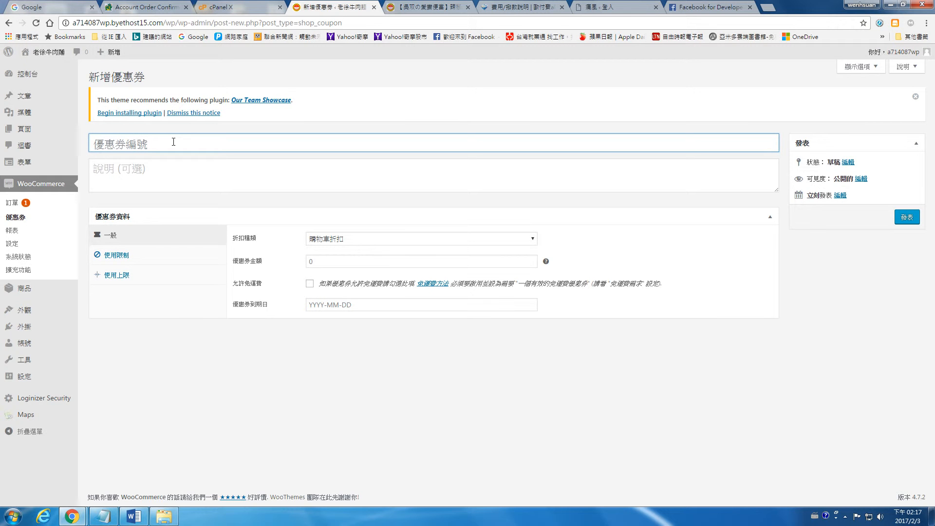
text(折扣100元)
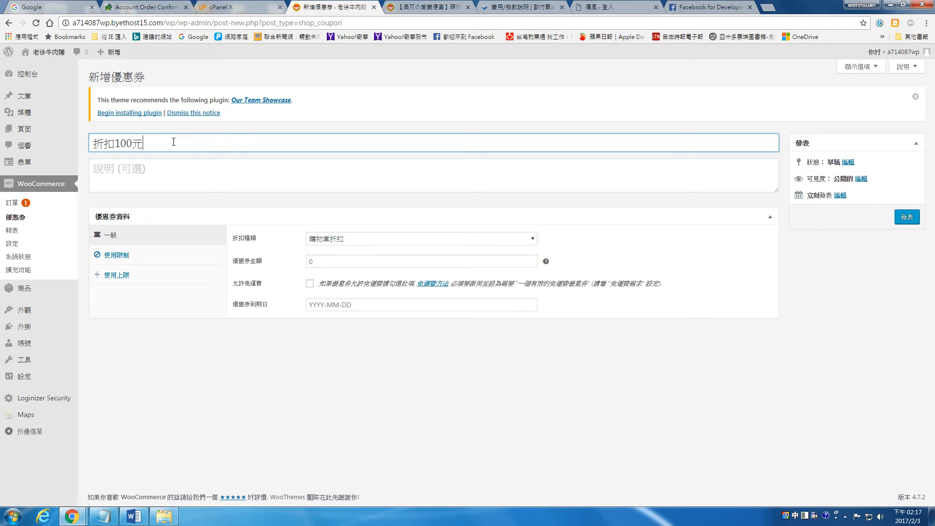
click(340, 238)
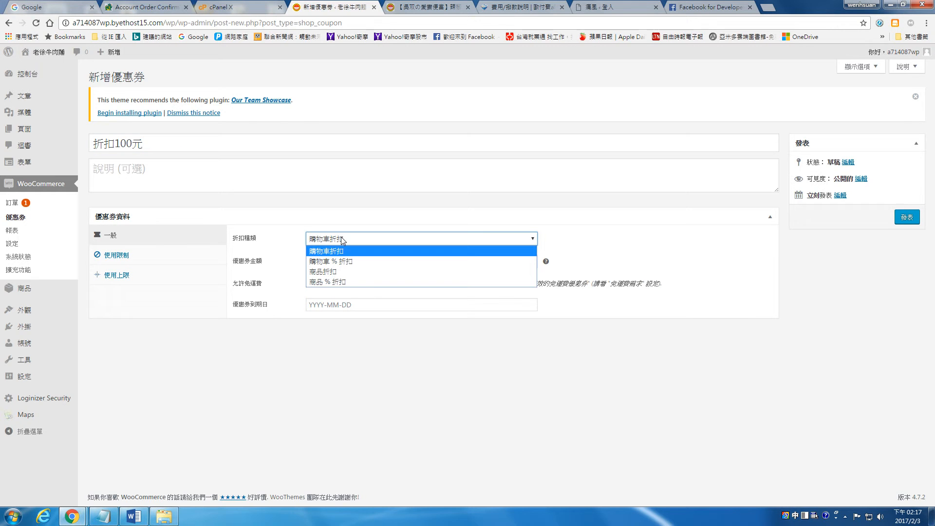
click(337, 272)
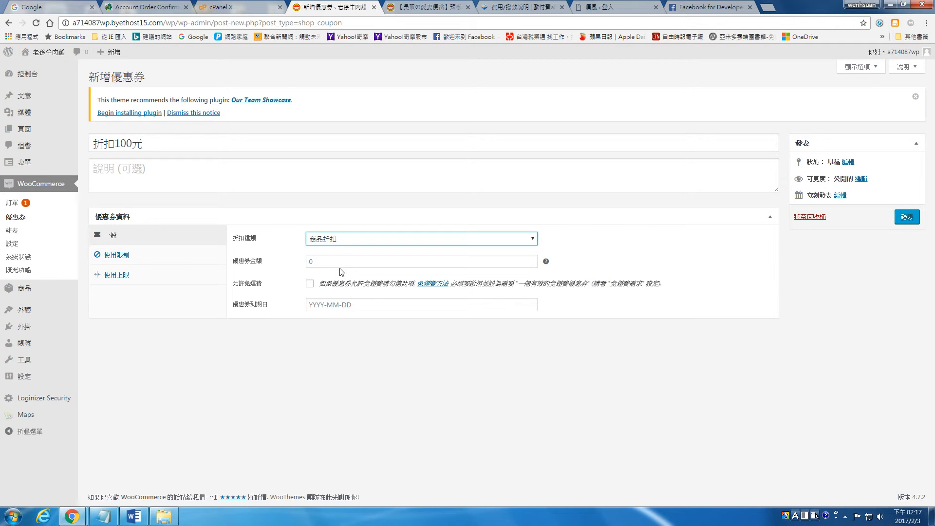
click(340, 262)
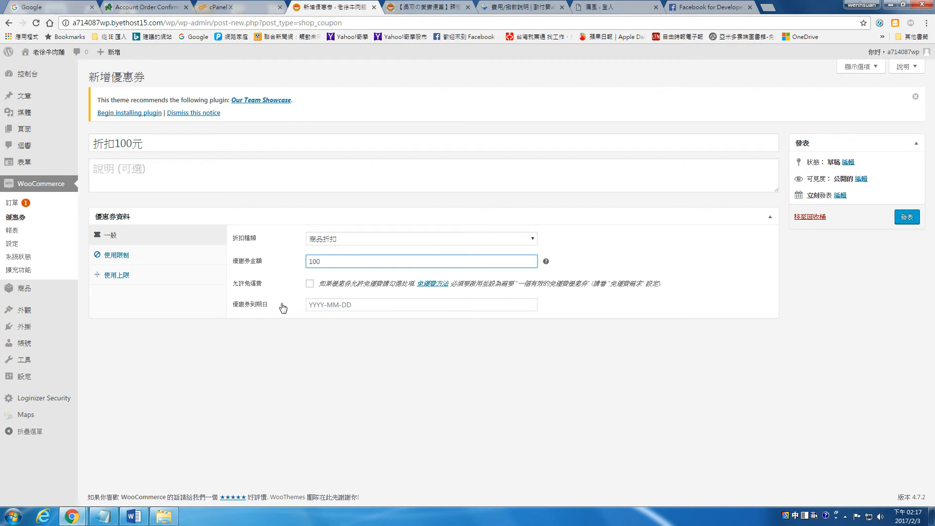
click(262, 308)
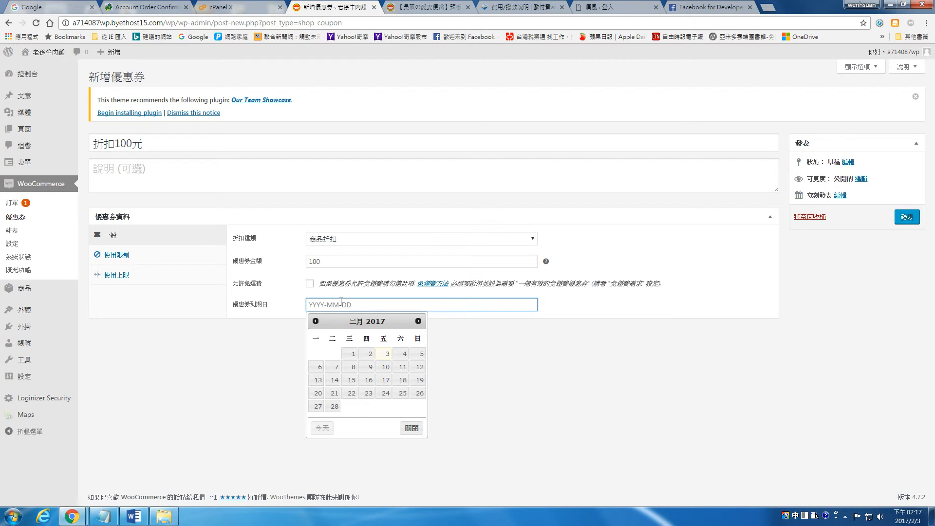
click(336, 407)
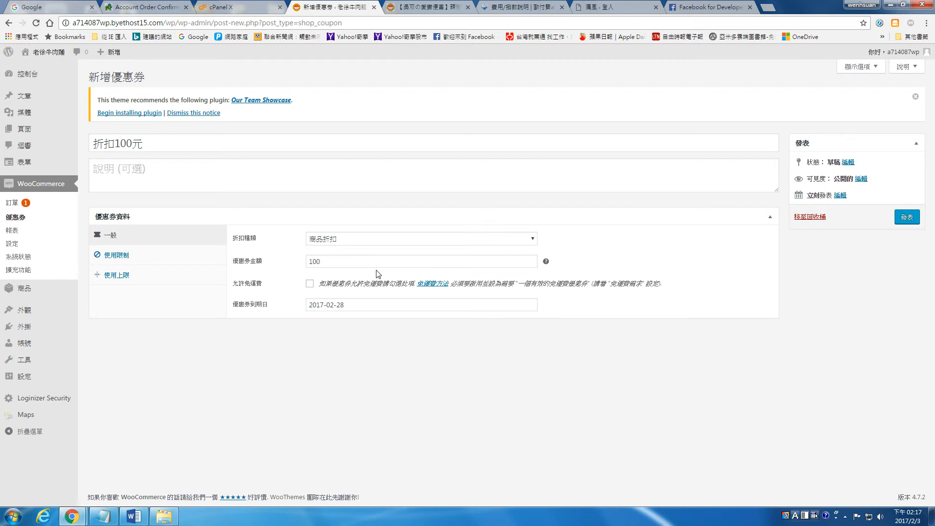
Leave minimum spend empty, set usage limits to 1 per coupon and 1 per user, and publish.
click(125, 257)
click(365, 242)
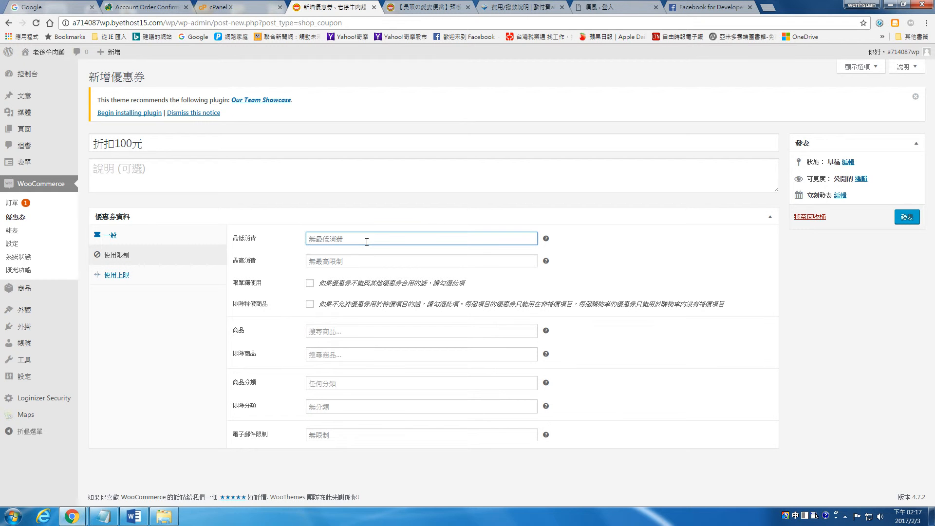
text(1)
key(BackSpace)
key(BackSpace)
key(BackSpace)
click(126, 276)
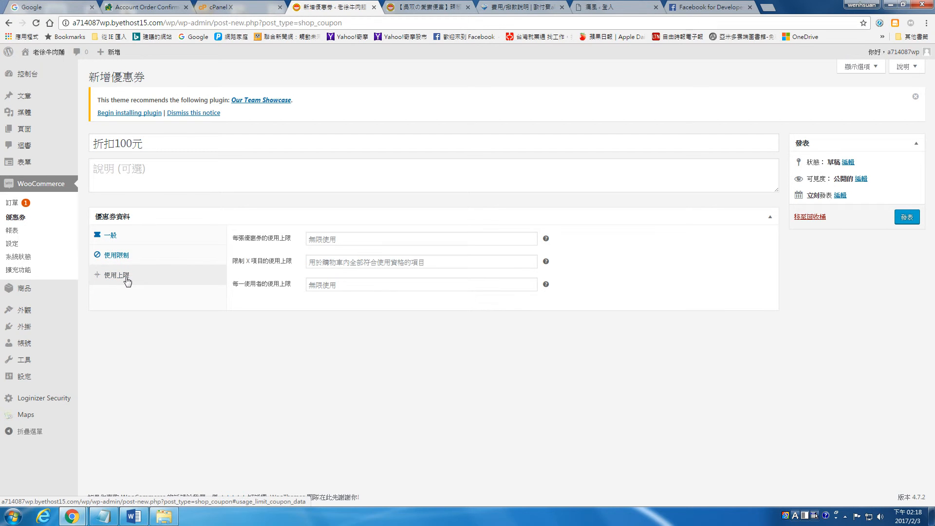
click(338, 238)
text(1)
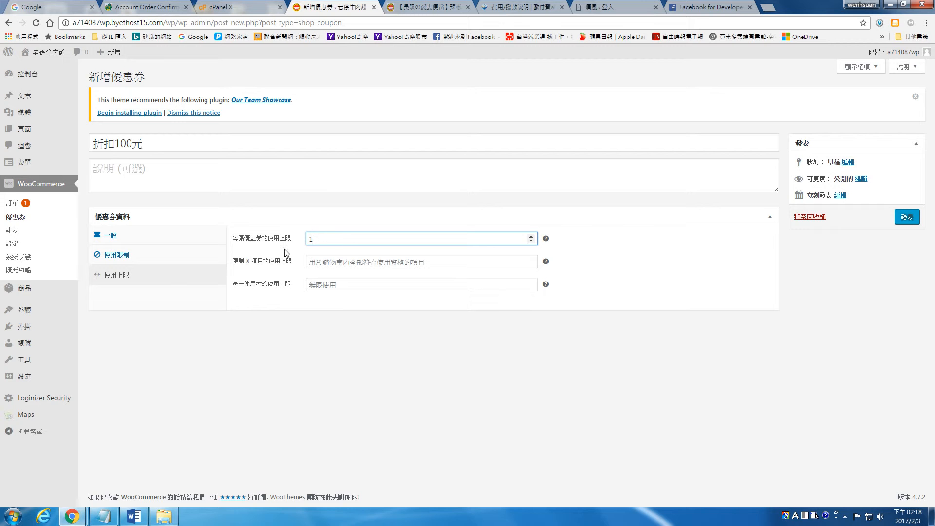
click(348, 285)
text(1)
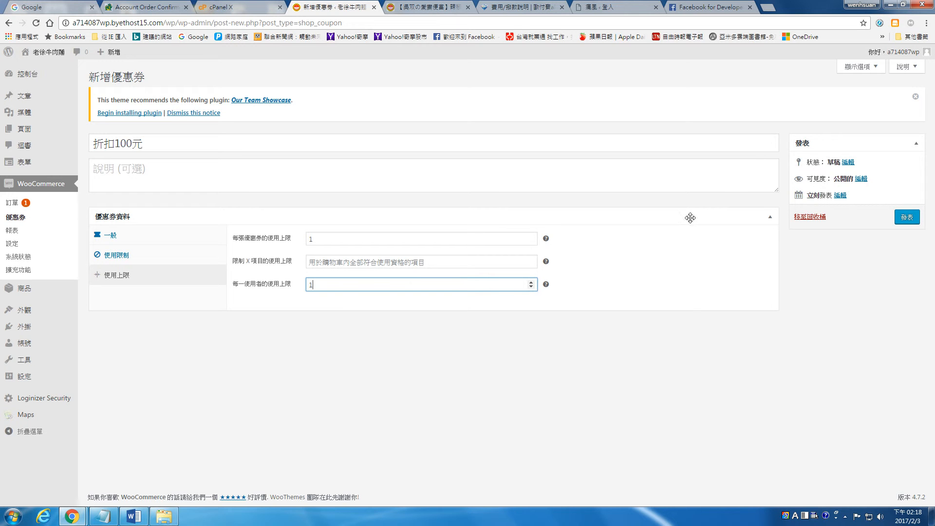
click(912, 221)
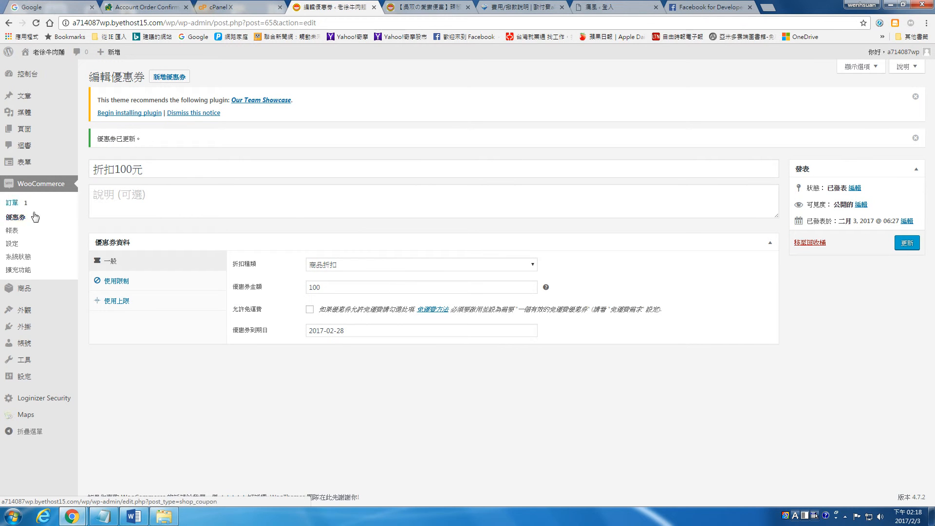
Reopen coupon 折扣100元 for editing, then go to the 痛風 shop tab's address bar.
click(184, 79)
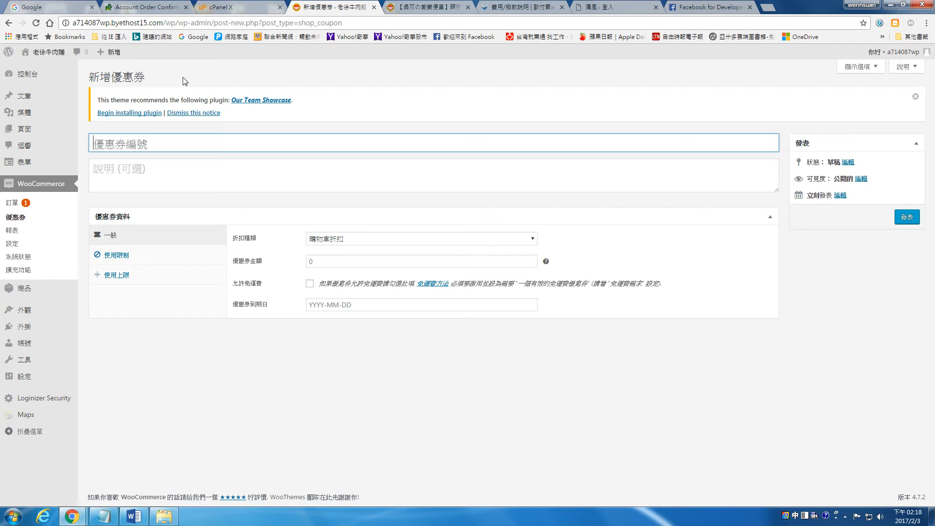
click(38, 217)
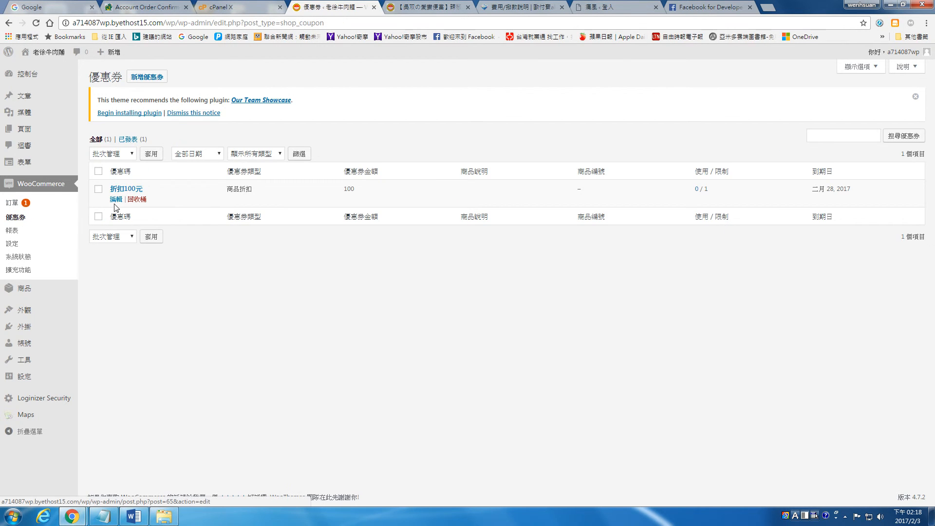
click(116, 200)
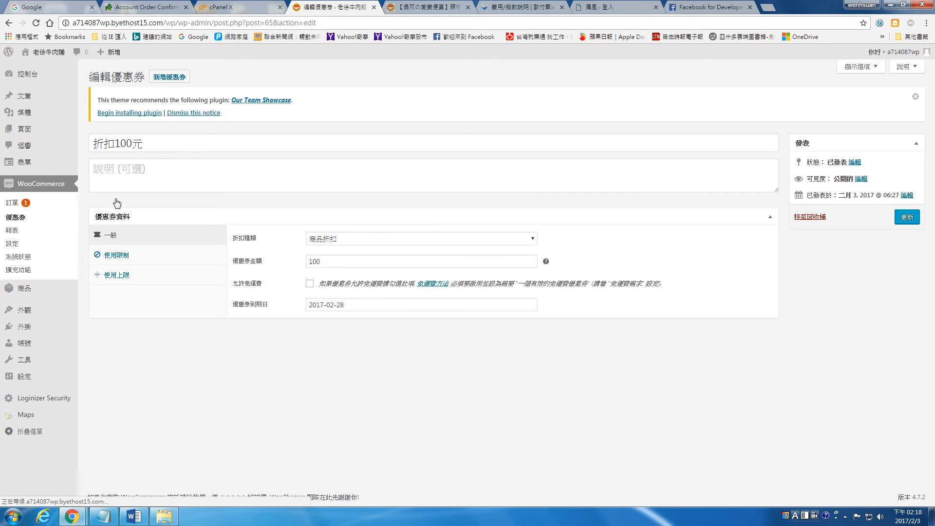
click(140, 144)
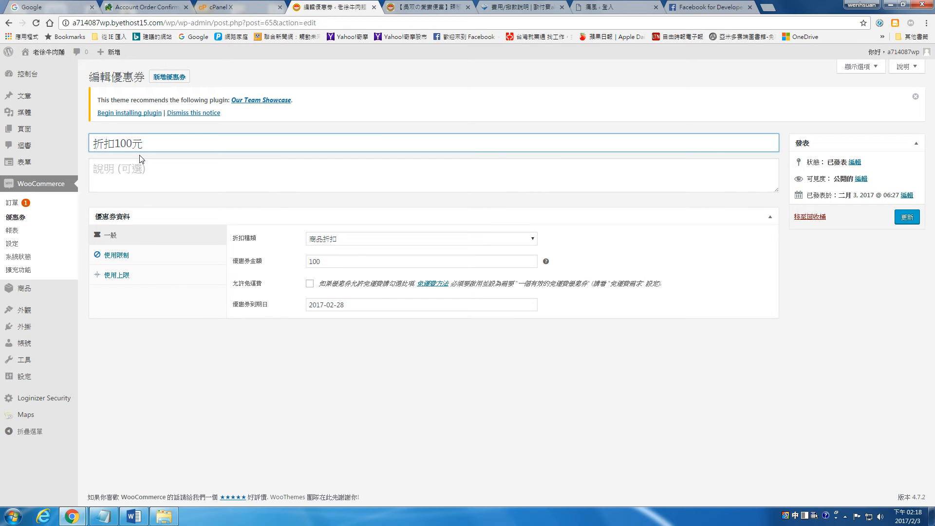
click(137, 173)
click(172, 144)
click(632, 9)
click(485, 24)
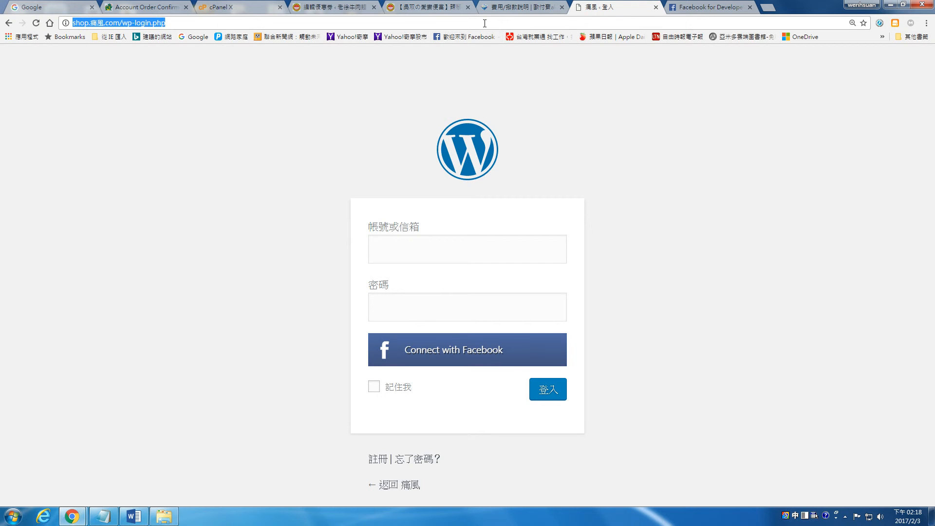
Search for 亂數產生器 and open the SP88 random code generator.
text(亂數)
key(Down)
key(Return)
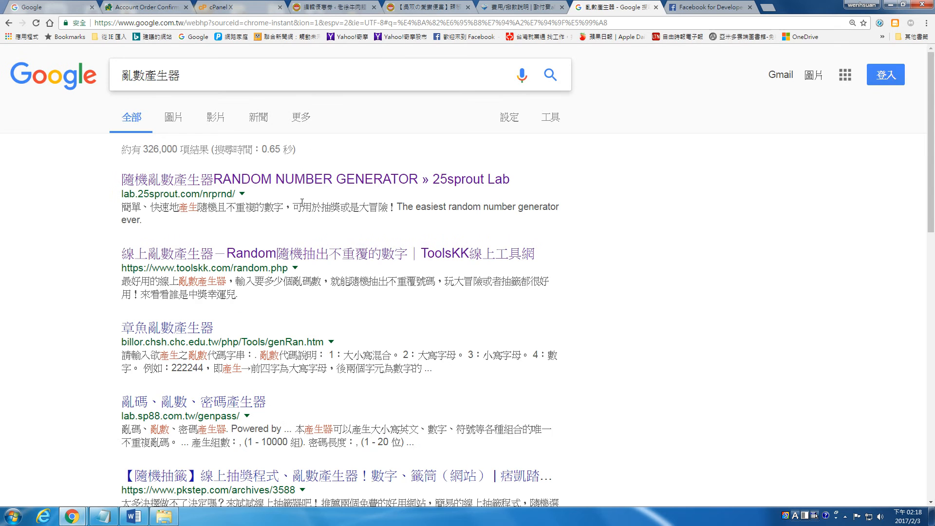
scroll(222, 306, down, 2)
click(222, 305)
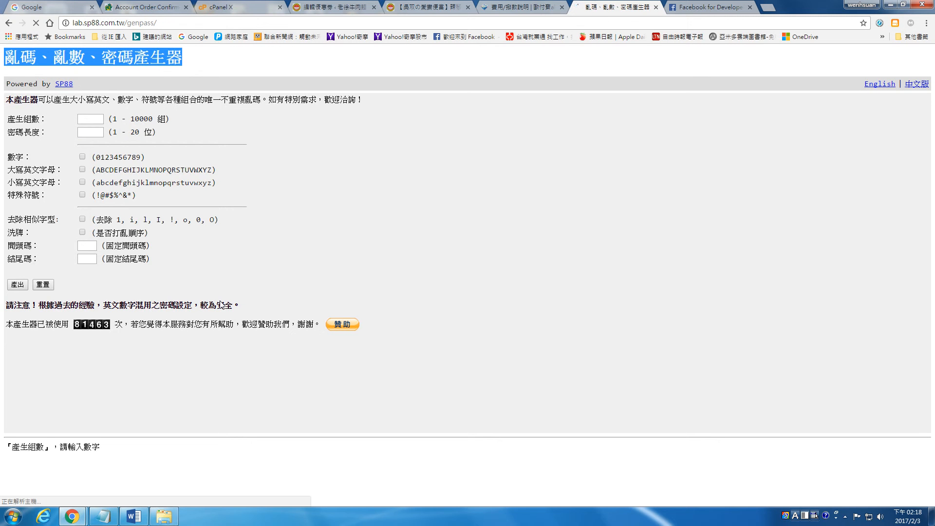
Generate 50 four-character codes of digits and uppercase letters and copy the first code, 0K7Y.
text(50)
click(97, 132)
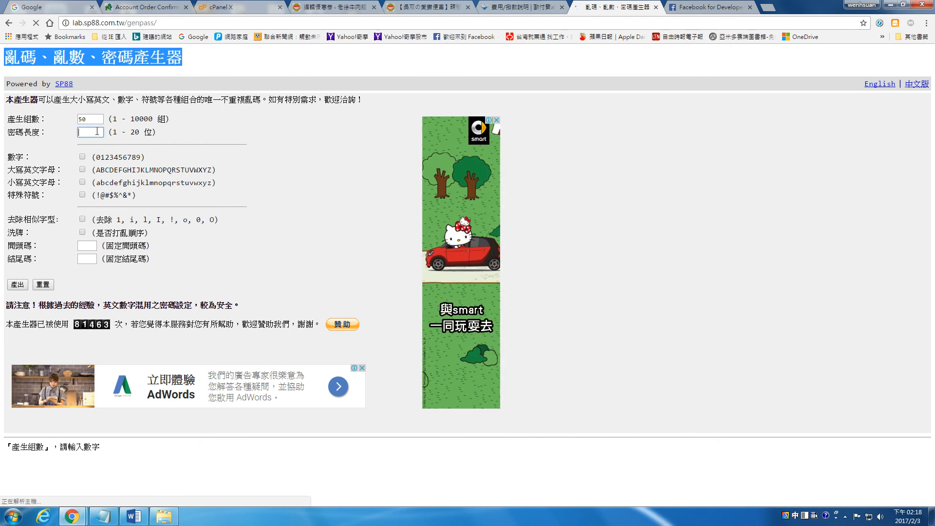
text(4)
click(82, 157)
click(82, 169)
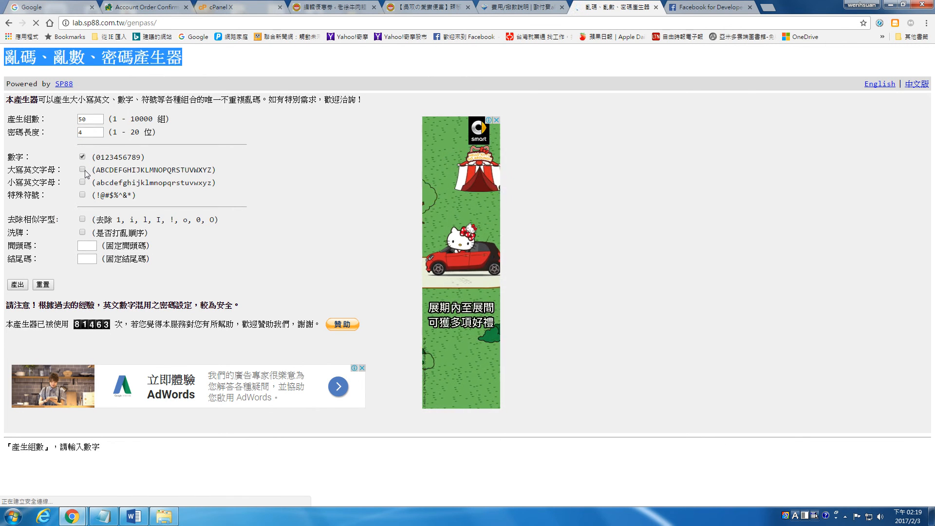
click(18, 285)
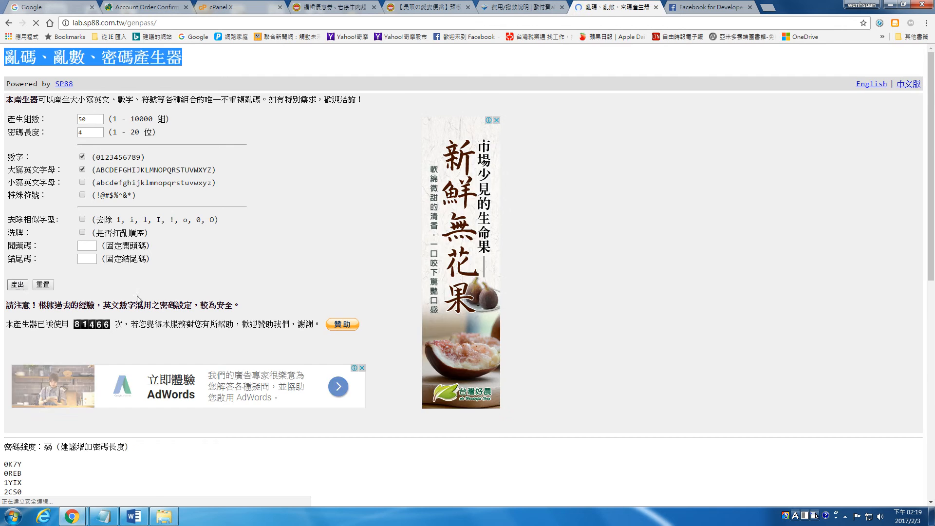
scroll(272, 295, down, 4)
scroll(272, 295, down, 2)
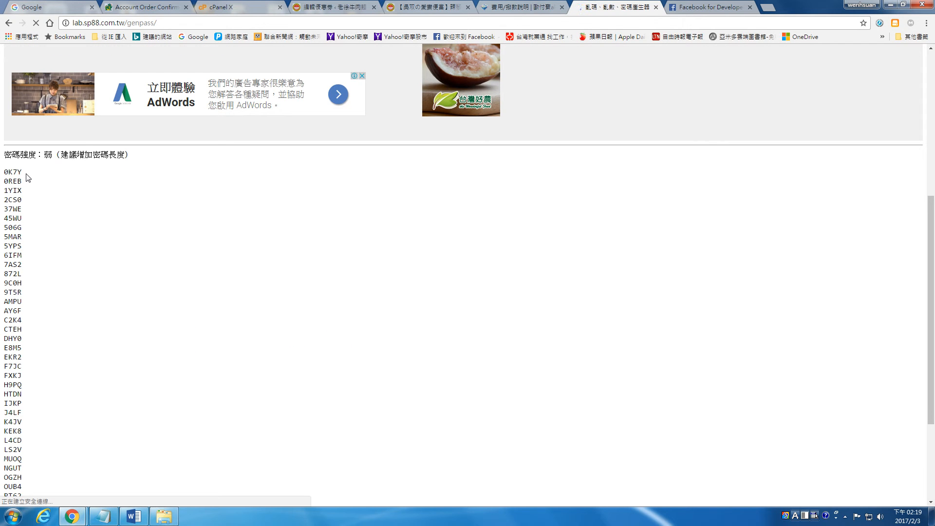
drag(27, 175, 2, 176)
key(ctrl+c)
click(516, 5)
Replace the coupon title with the pasted code 0K7Y.
click(596, 6)
click(320, 4)
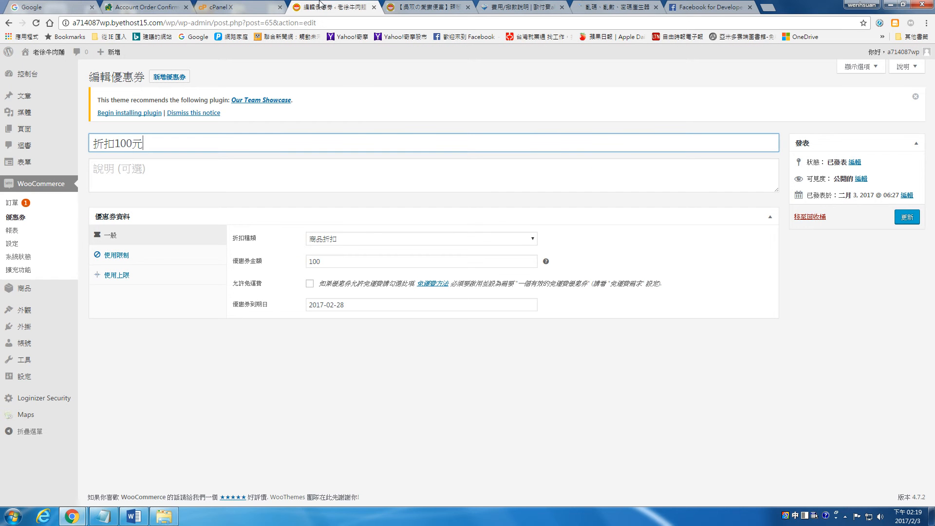
triple_click(129, 139)
key(ctrl+v)
Enter the description 折價100元 and update the coupon.
click(146, 174)
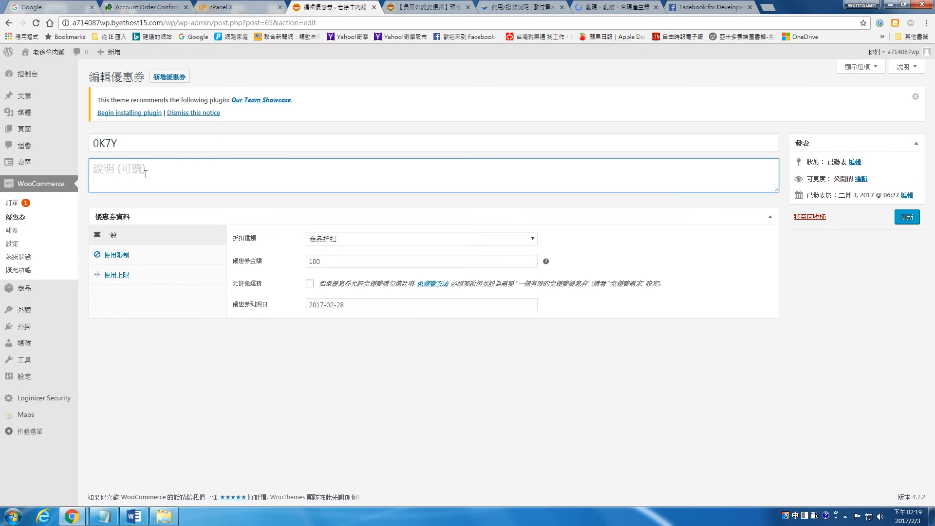
text(ㄓ)
key(BackSpace)
text(折價)
key(shift)
text(100)
key(shift)
text(元)
click(905, 220)
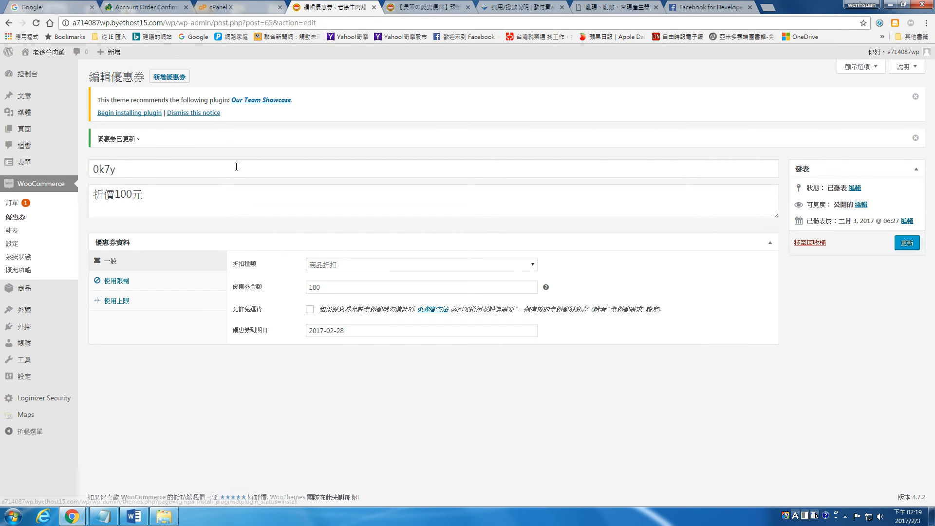
click(428, 6)
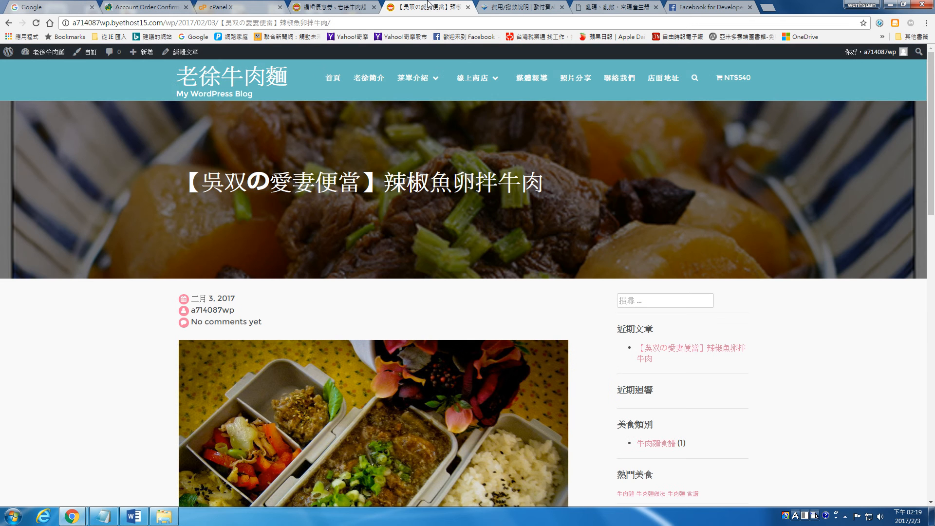
Add the Otali 8W bulb pack to the cart from the online shop and view the cart.
click(474, 78)
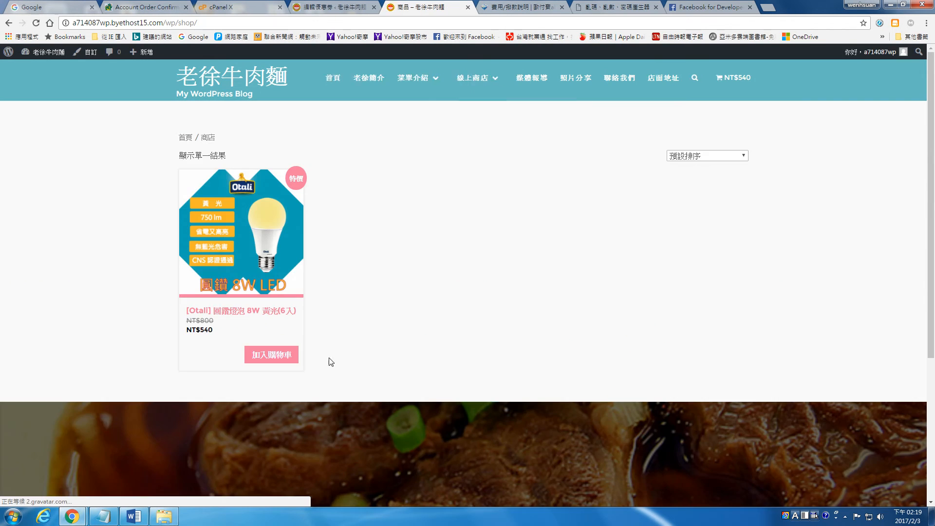
click(271, 354)
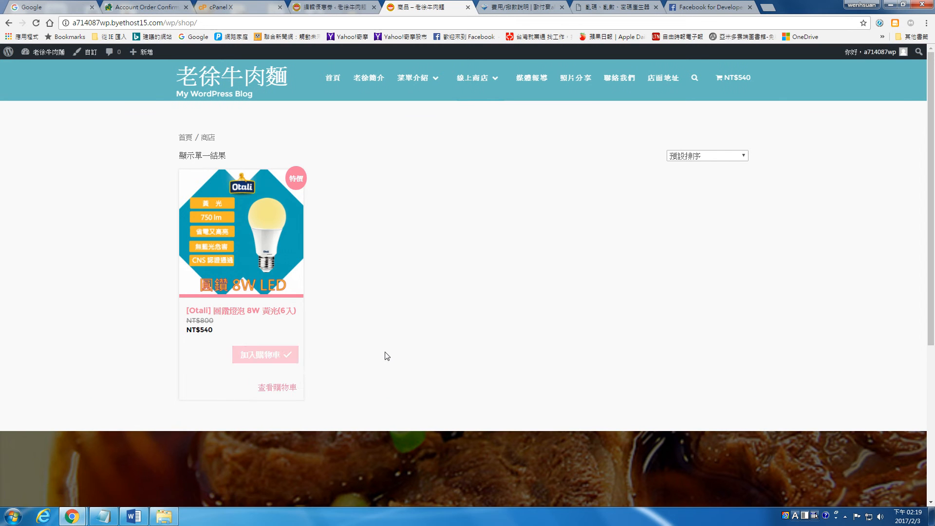
click(288, 387)
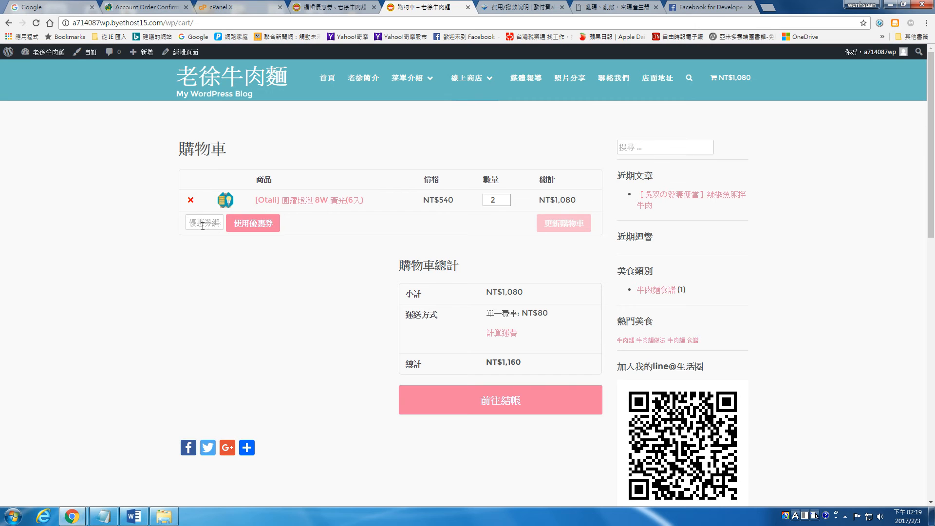
Copy the code 0k7y from the coupon page and apply it in the cart.
click(331, 5)
double_click(116, 169)
right_click(103, 168)
click(132, 188)
click(420, 4)
right_click(196, 222)
click(231, 285)
click(264, 223)
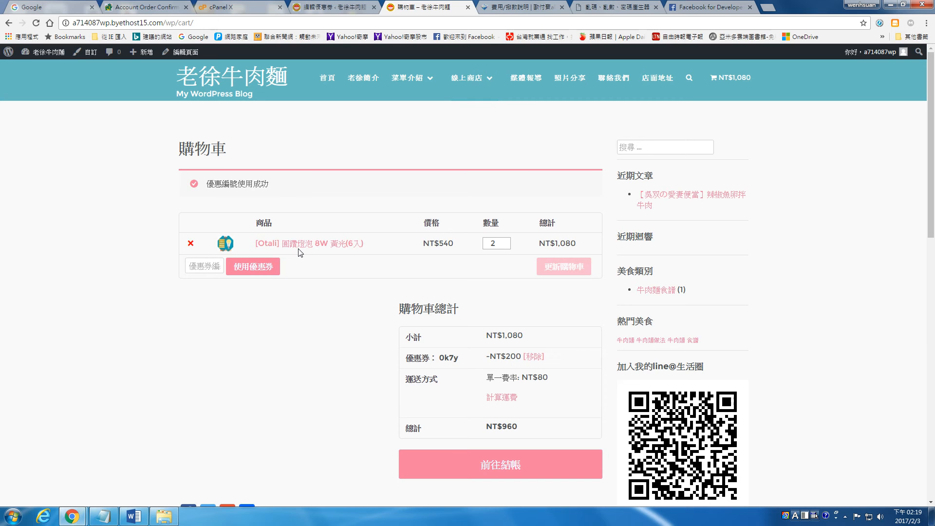
Change coupon 0k7y's discount type to 購物車折扣 and save it.
click(292, 10)
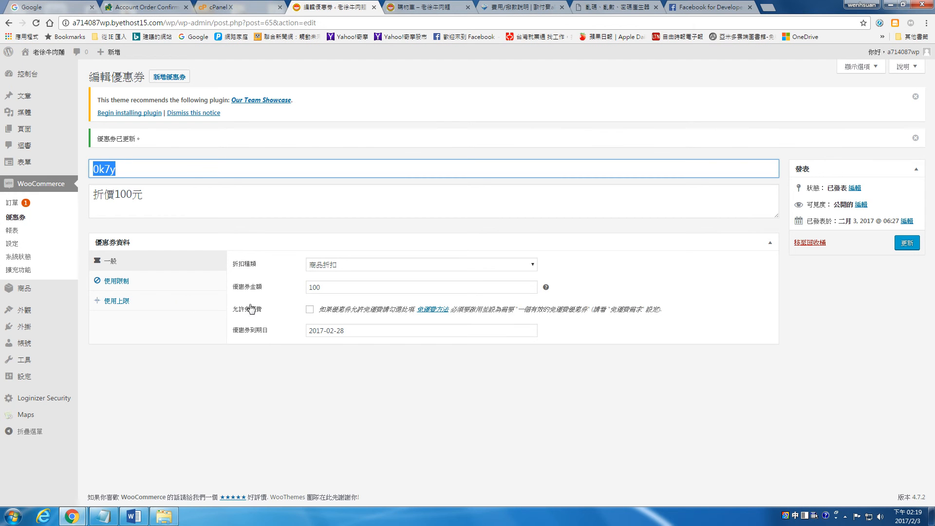
click(339, 265)
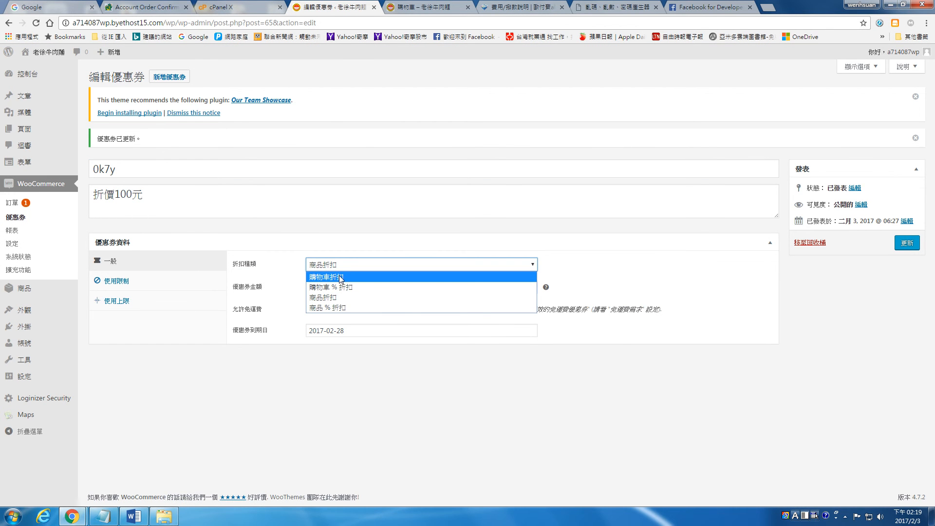
click(340, 278)
click(903, 243)
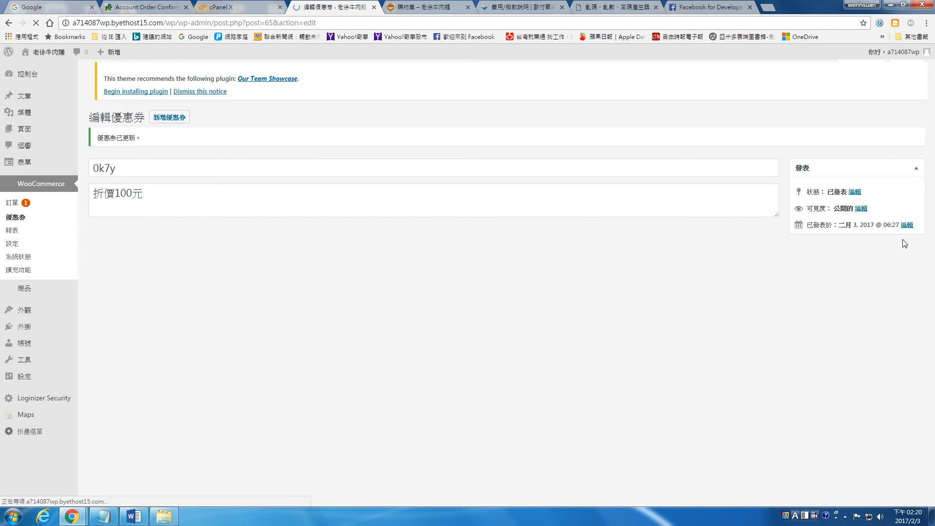
click(423, 7)
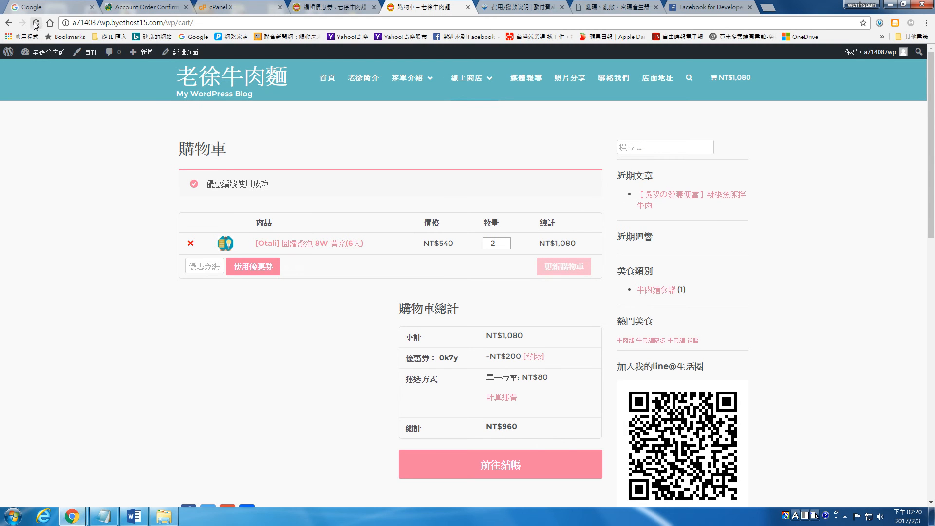
Remove the bulb packs from the cart and re-add a single Otali bulb pack.
click(190, 243)
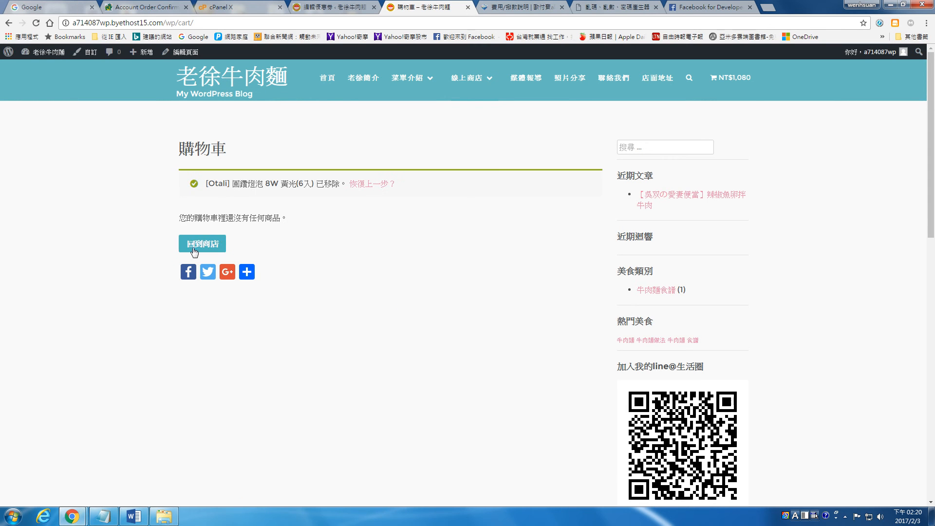
click(467, 75)
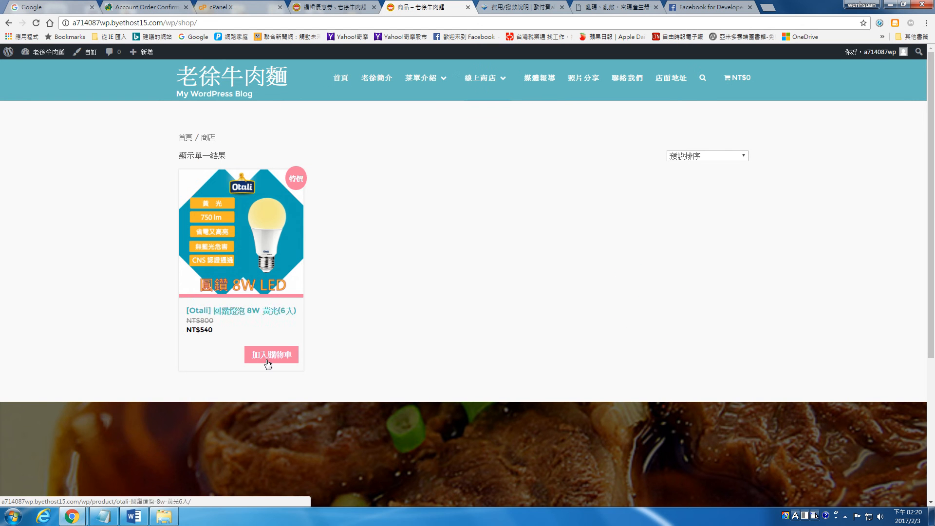
click(271, 354)
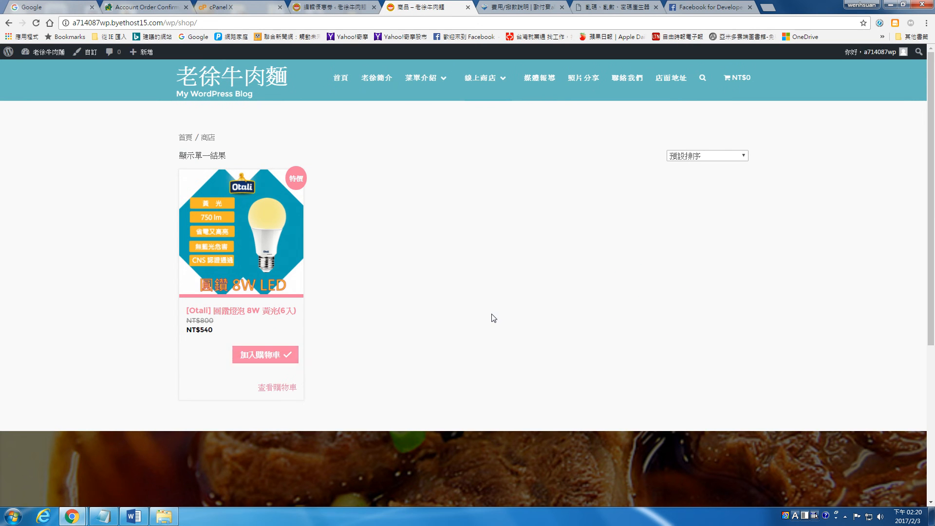
click(278, 388)
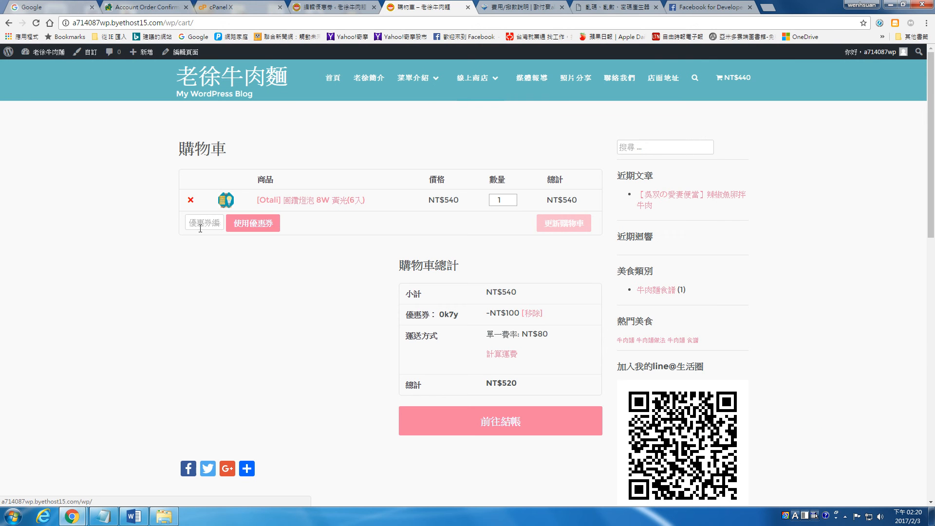
Apply coupon 0k7y to the single-pack cart, giving NT$100 off.
right_click(204, 220)
click(231, 279)
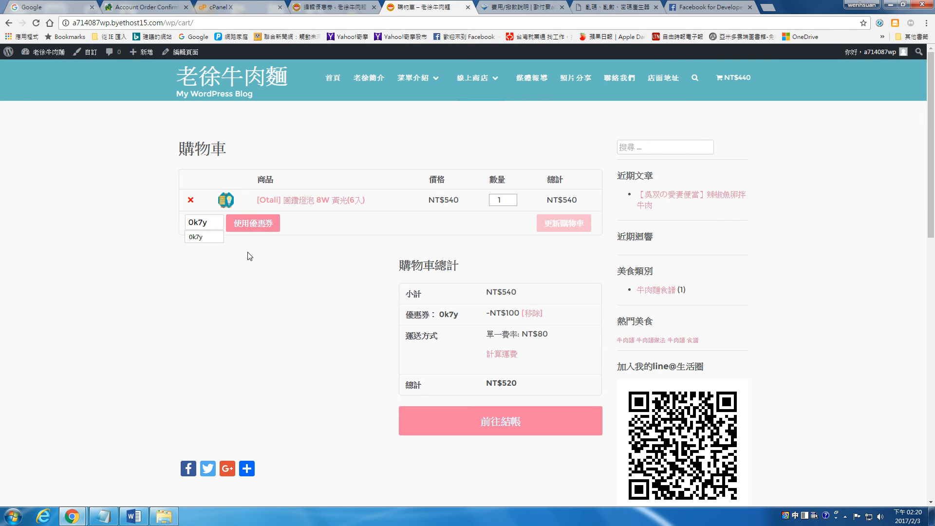
click(511, 421)
click(9, 23)
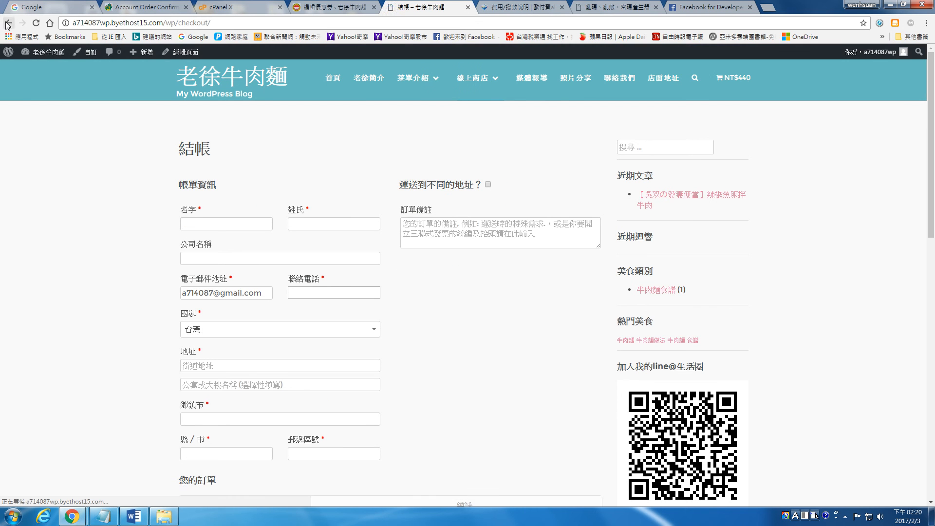
click(247, 225)
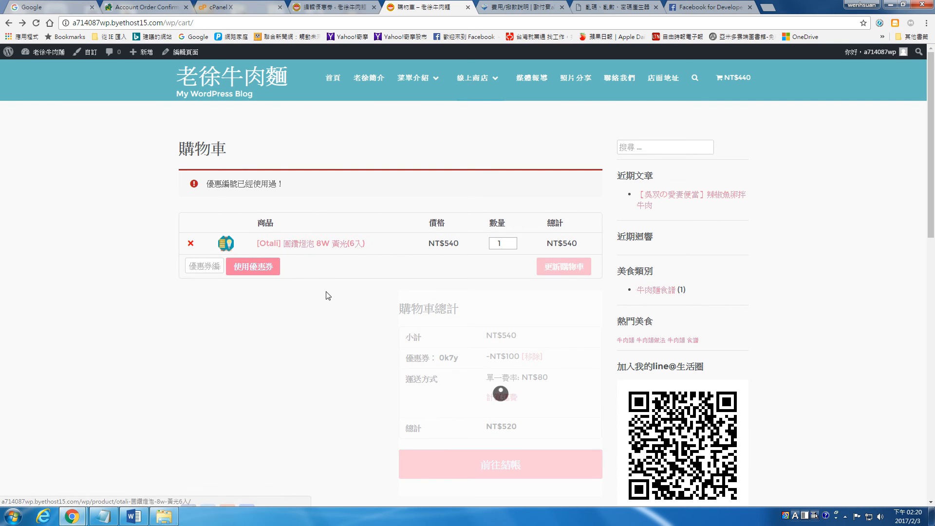
drag(488, 357, 525, 361)
Raise the quantity to 2, update the cart, and retry 0k7y, which is refused as already applied.
click(510, 245)
click(512, 241)
click(552, 267)
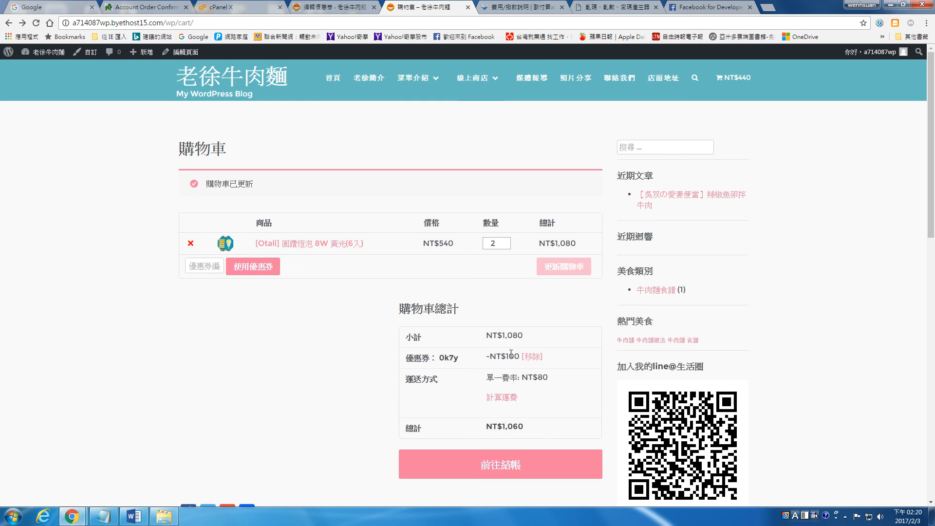
scroll(514, 304, down, 1)
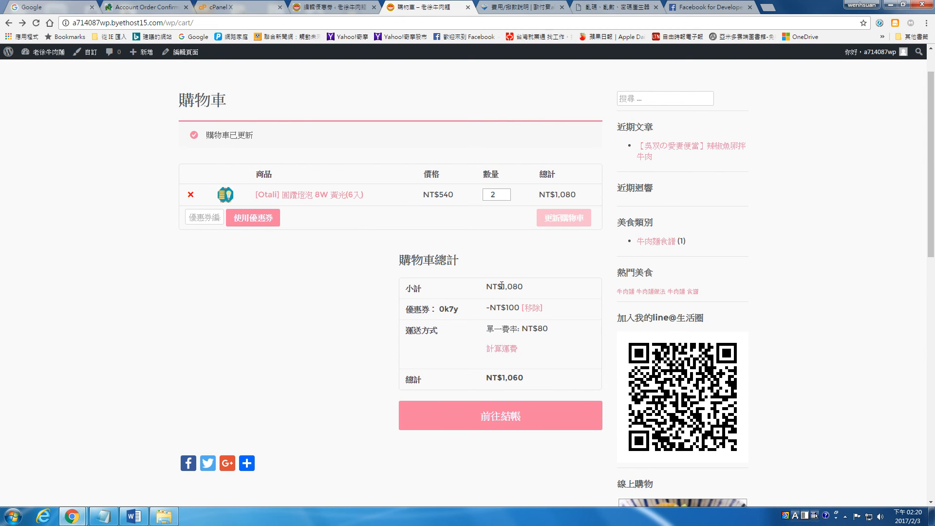
right_click(207, 217)
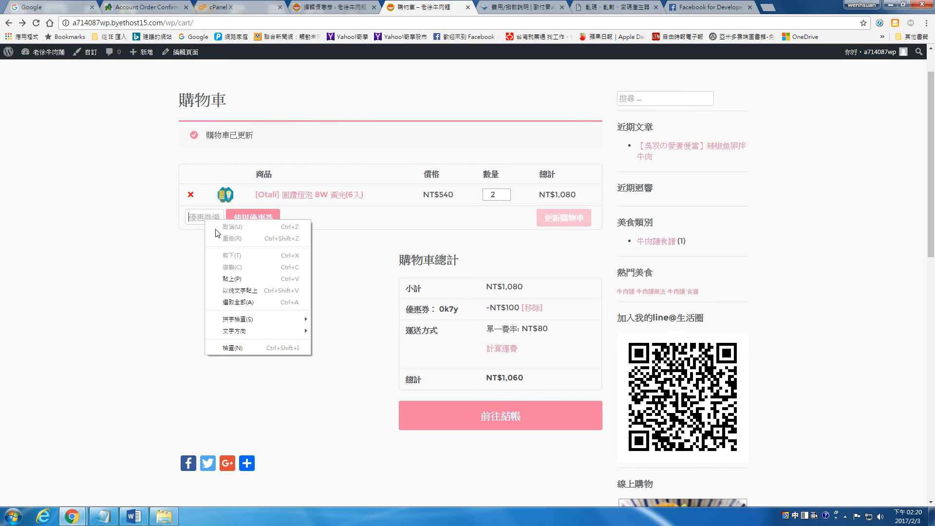
click(225, 278)
click(255, 220)
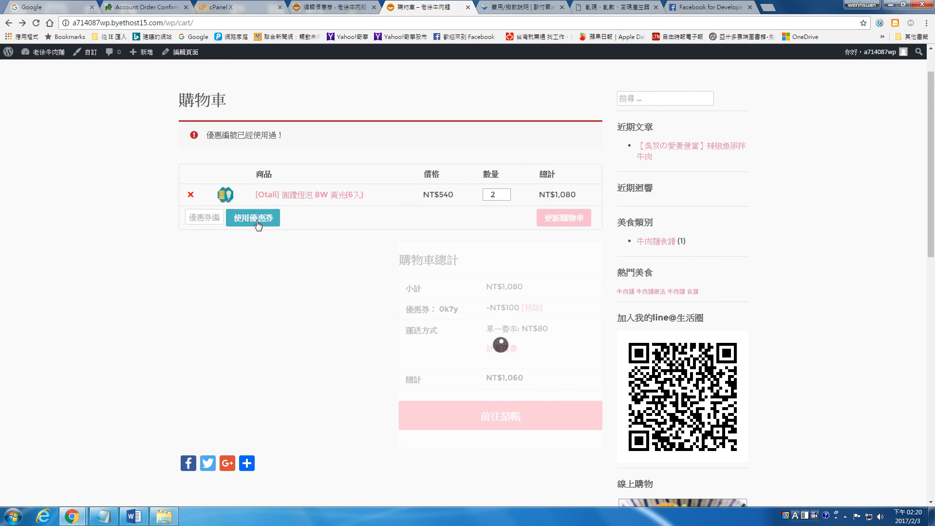
click(355, 6)
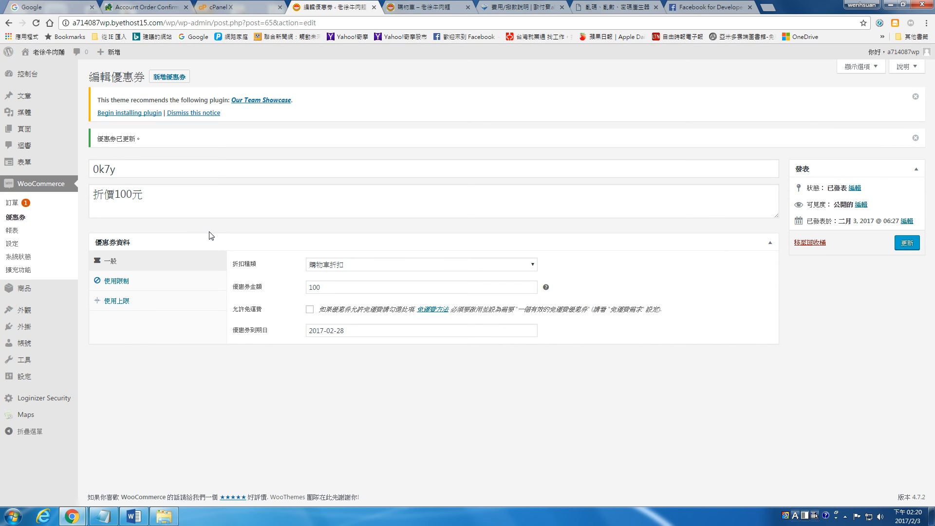